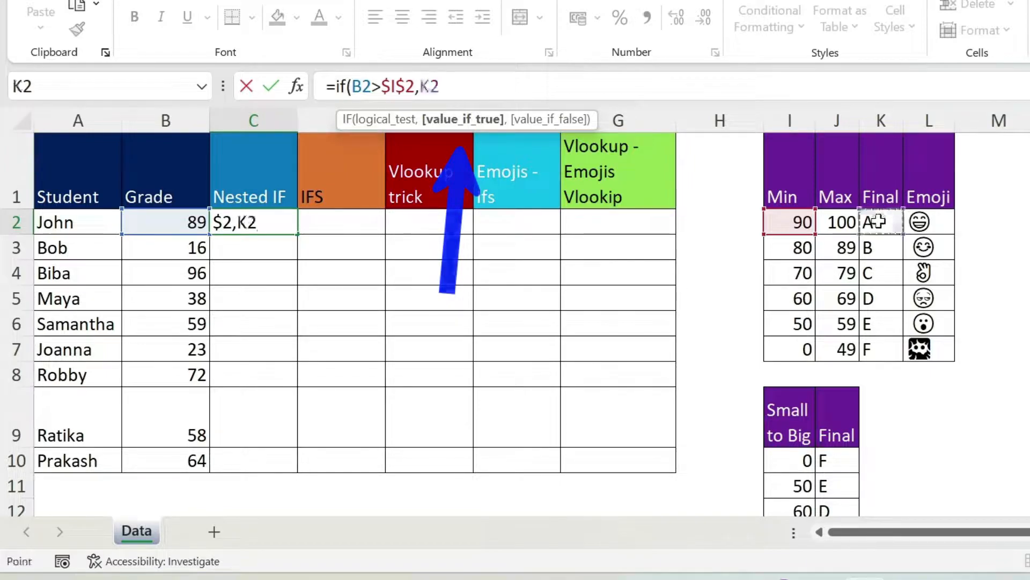
# Continue the C2 formula with $K$2 as the first result and a nested IF that returns $K$3 when B2>$I$3
pyautogui.press('F4')
pyautogui.write(',if')
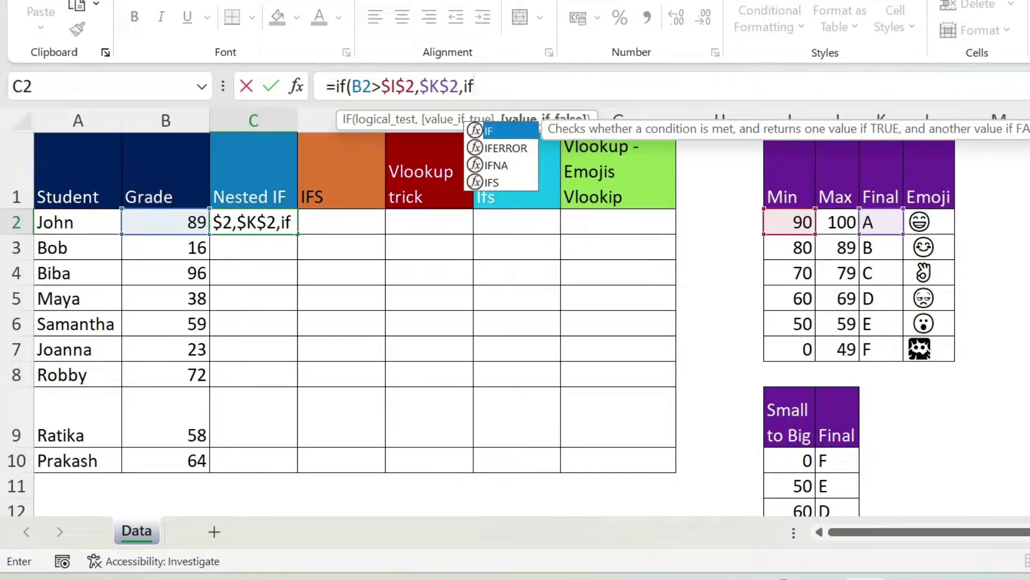
pyautogui.write('(')
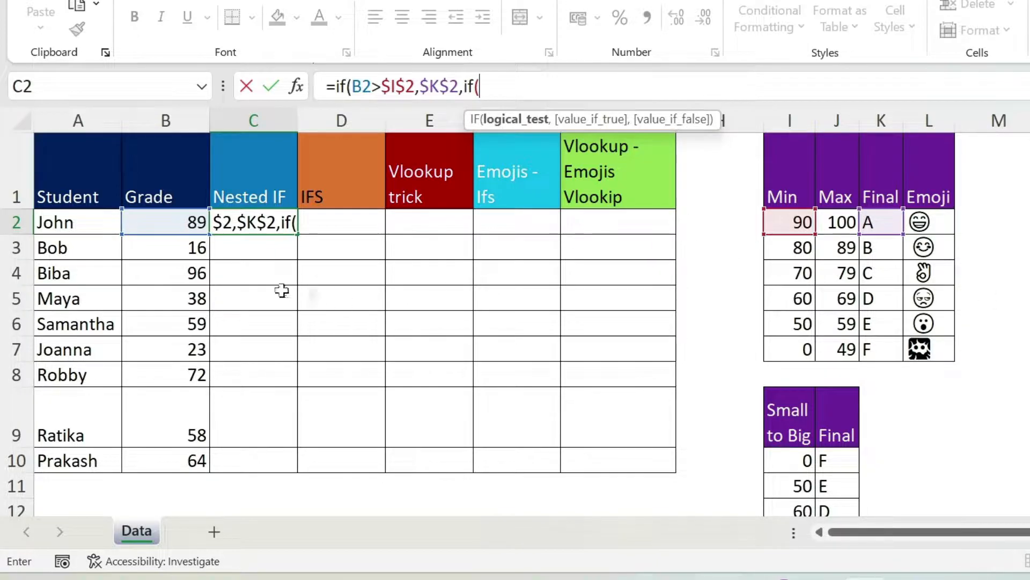
pyautogui.click(169, 220)
pyautogui.write('>')
pyautogui.click(784, 245)
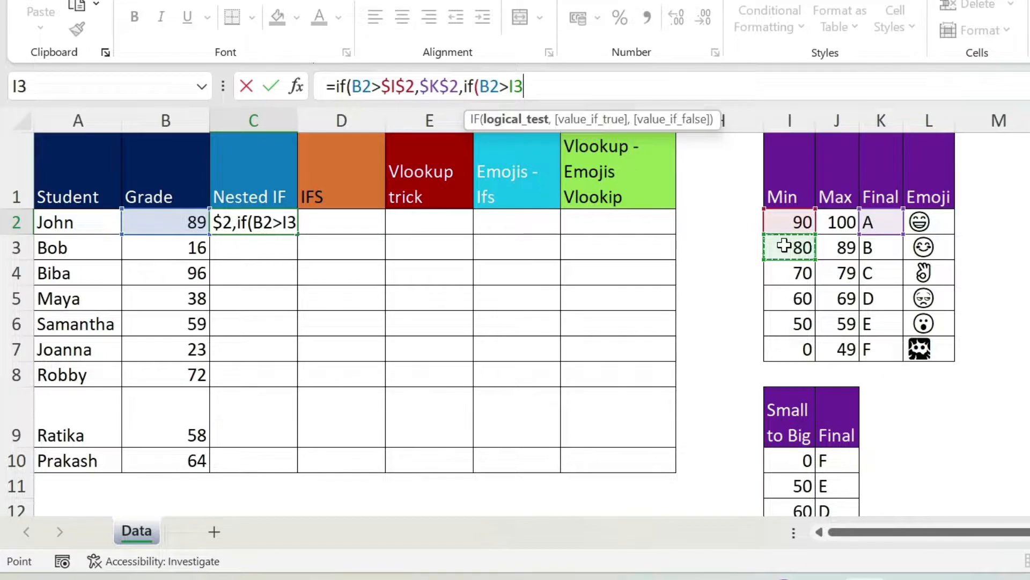
pyautogui.press('F4')
pyautogui.write(',')
pyautogui.click(877, 246)
pyautogui.press('F4')
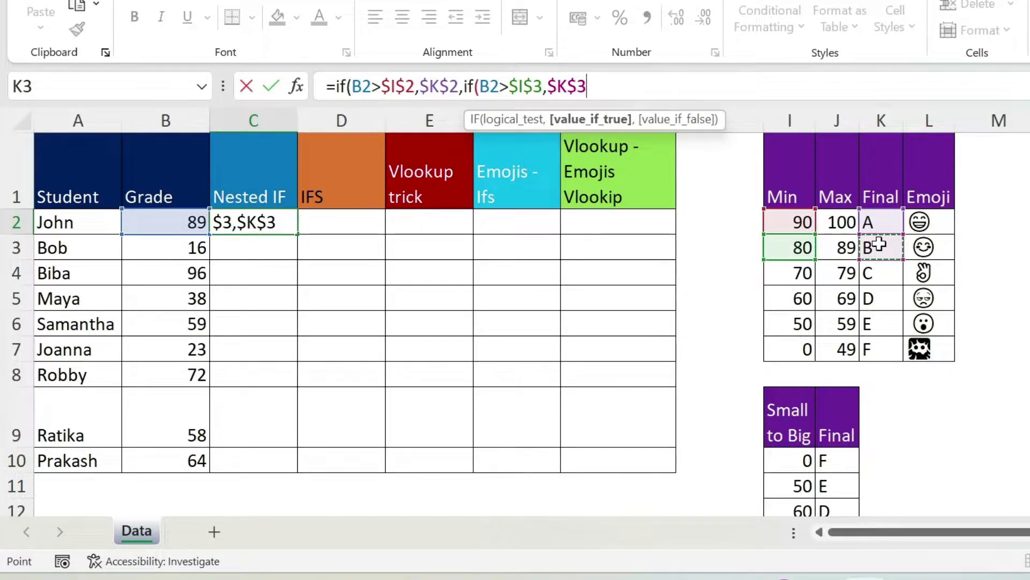
# Nest a third IF in the C2 formula that returns $K$4 when B2>$I$4
pyautogui.write(',if(')
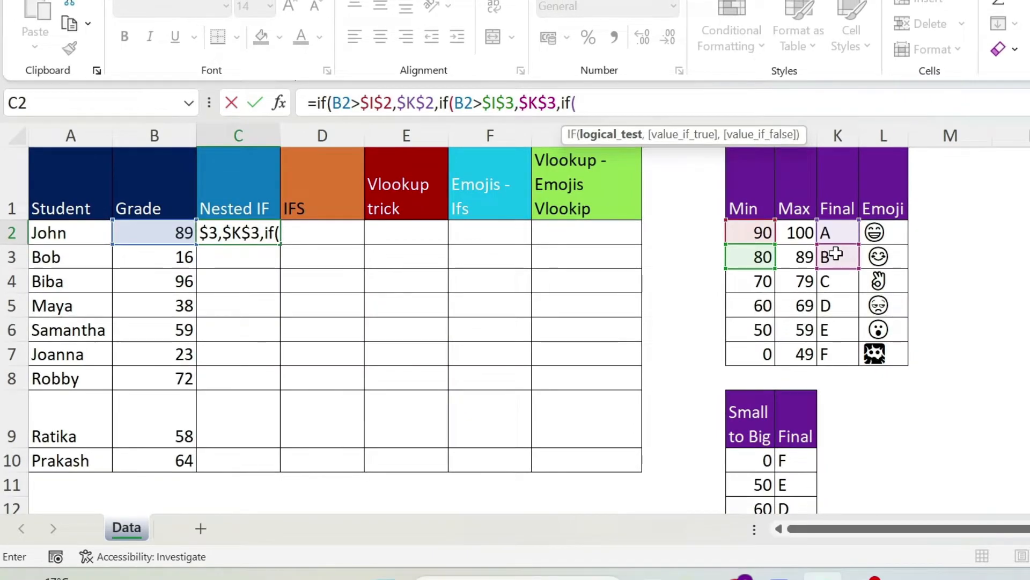
pyautogui.click(155, 235)
pyautogui.write('>')
pyautogui.click(750, 284)
pyautogui.press('F4')
pyautogui.write(',')
pyautogui.click(827, 282)
pyautogui.press('F4')
# Nest a fourth IF in the C2 formula that returns $K$5 when B2>$I$5
pyautogui.write(',if(')
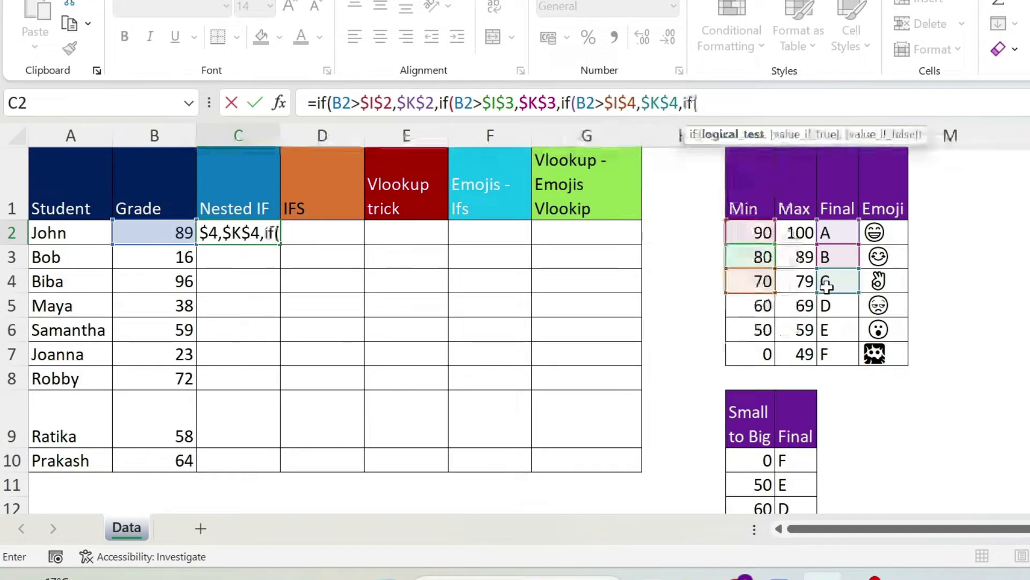
pyautogui.press('F4')
pyautogui.write(',')
pyautogui.click(837, 307)
pyautogui.press('F4')
# Nest a fifth IF in the C2 formula that returns $K$6 when B2>$I$6
pyautogui.write(',if(')
pyautogui.click(155, 235)
pyautogui.write('>')
pyautogui.click(757, 330)
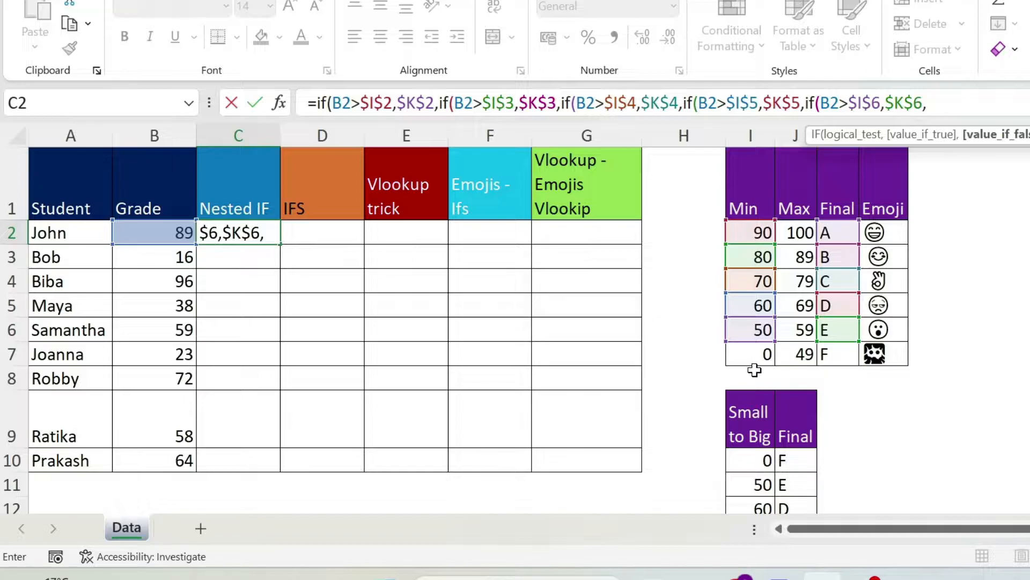
# Complete the C2 formula with $K$7 as the final value if false, closing all five IFs, and fill it down to C10
pyautogui.click(830, 349)
pyautogui.press('F4')
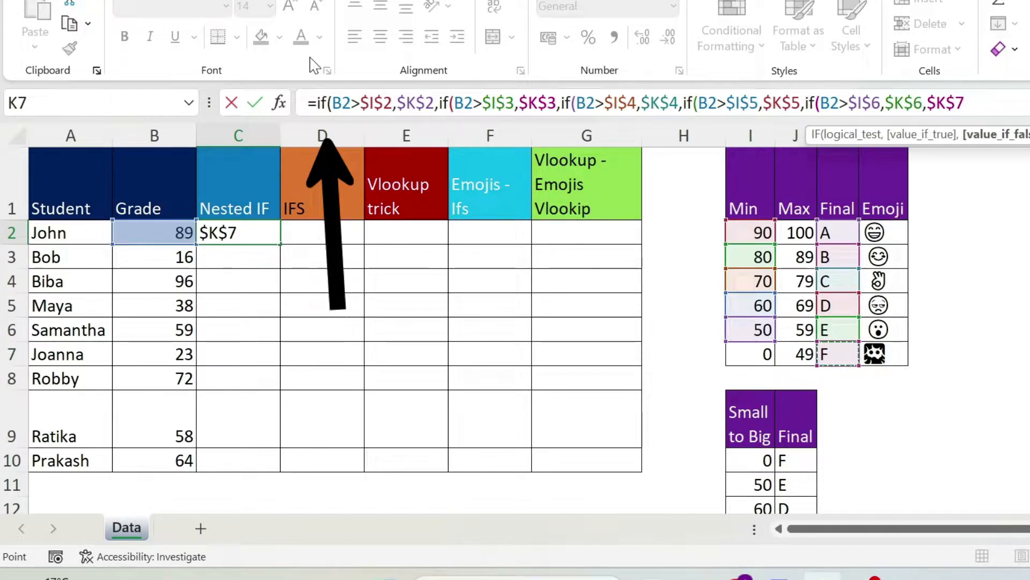
pyautogui.write('))')
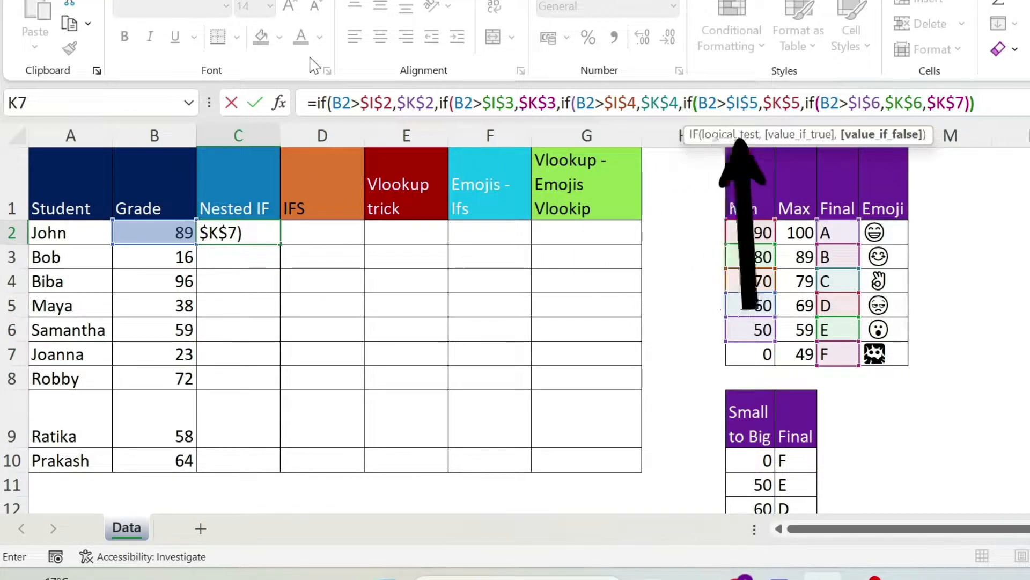
pyautogui.write(')))')
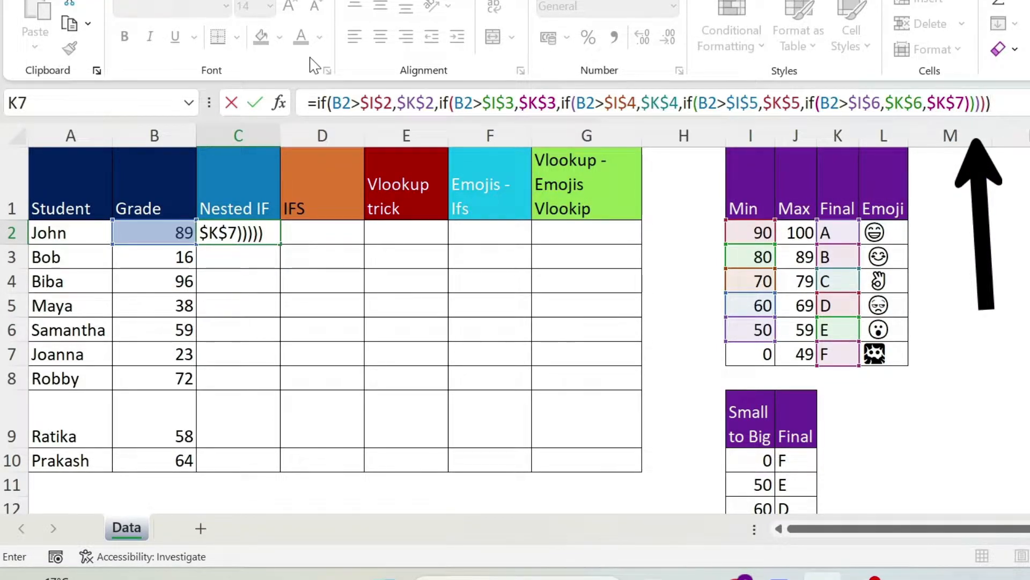
pyautogui.press('Return')
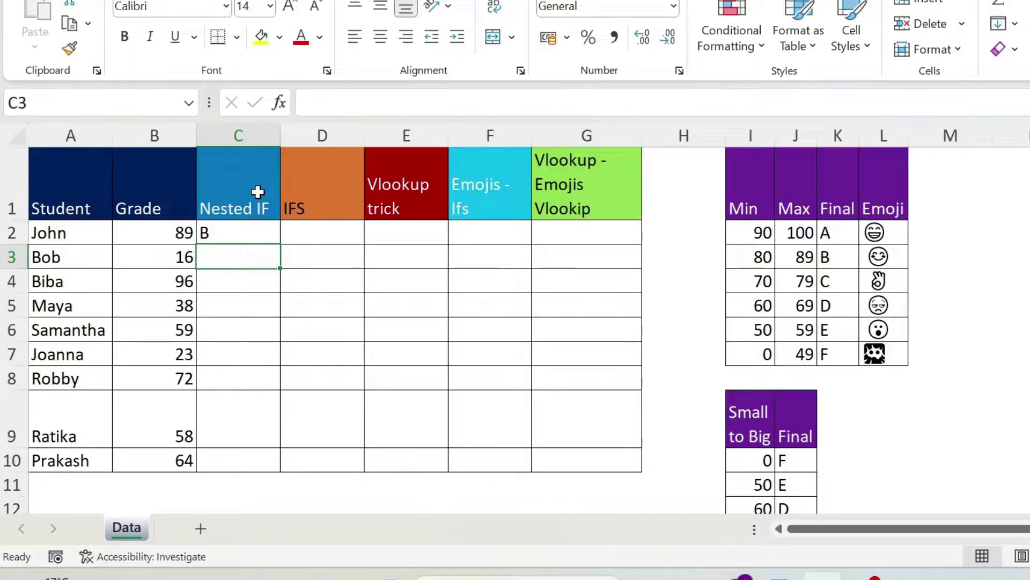
pyautogui.click(253, 236)
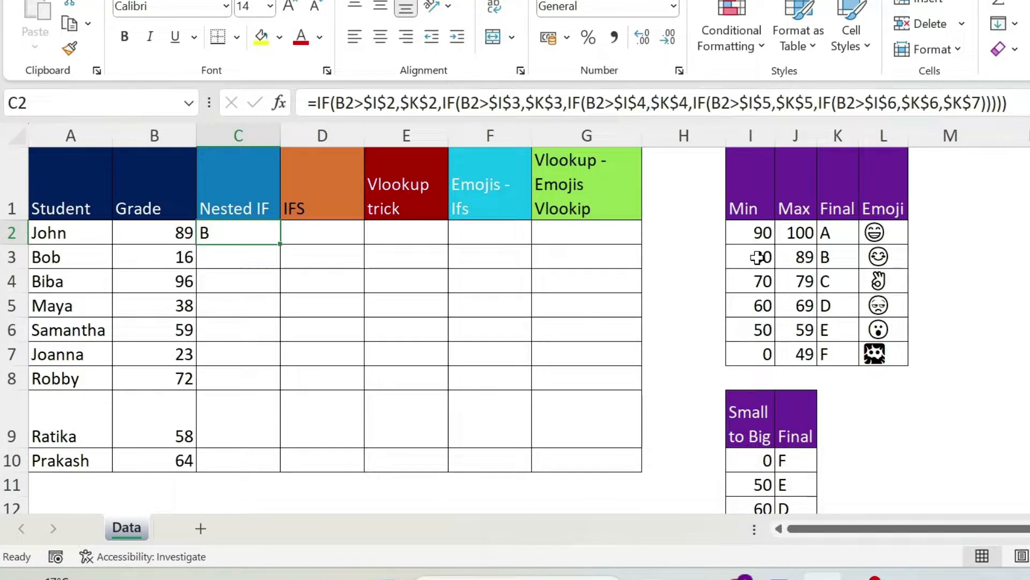
pyautogui.doubleClick(279, 243)
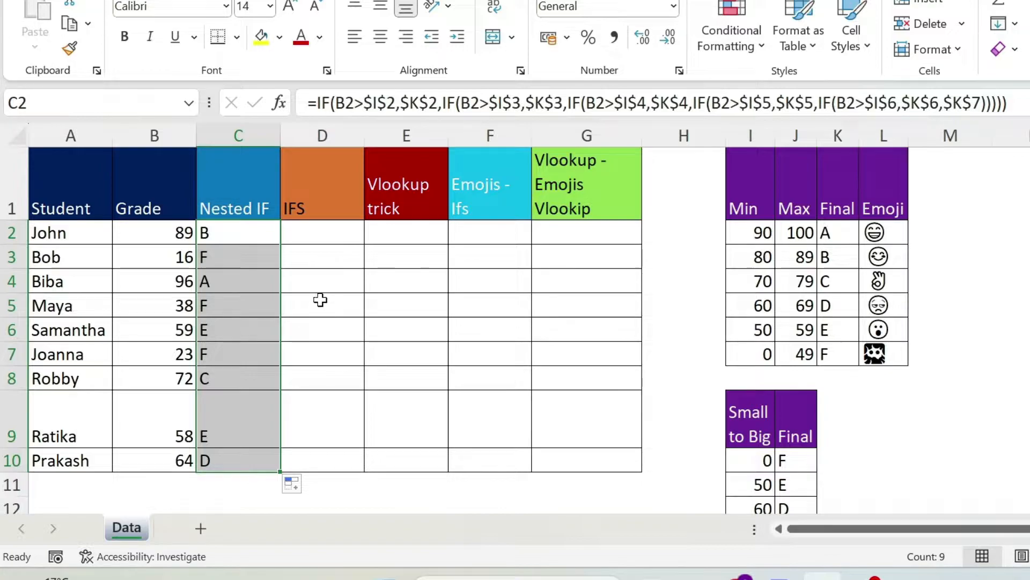
# Start an IFS formula in D2 whose first test B2>$I$2 returns $K$2
pyautogui.click(323, 235)
pyautogui.click(346, 102)
pyautogui.write('=i')
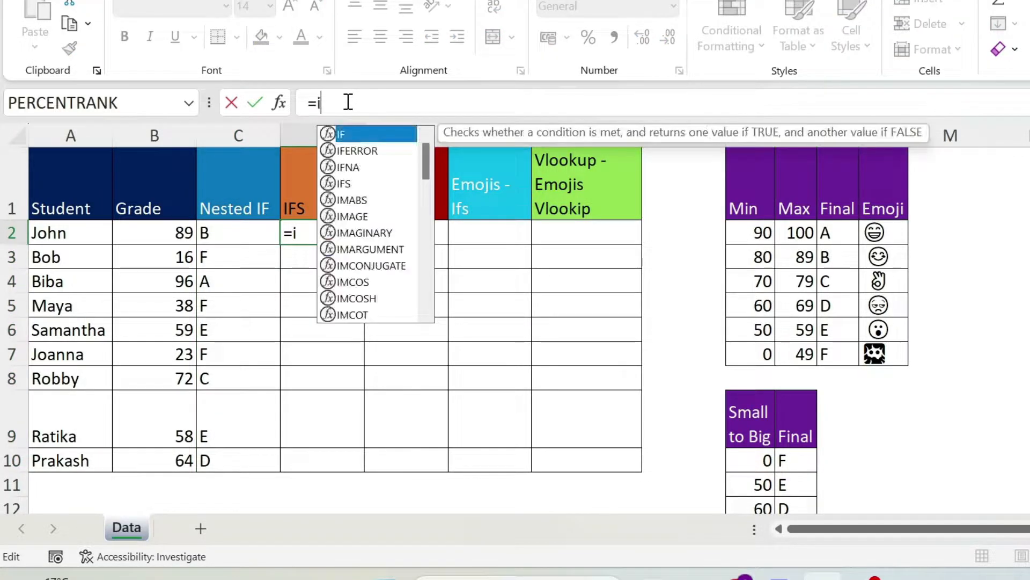
pyautogui.write('fs(')
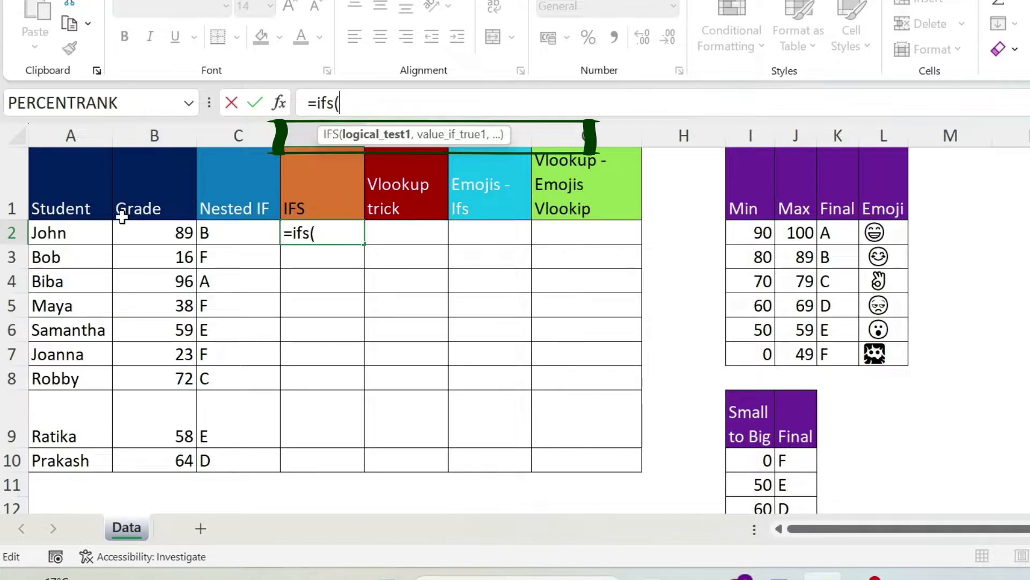
pyautogui.click(136, 228)
pyautogui.write('>')
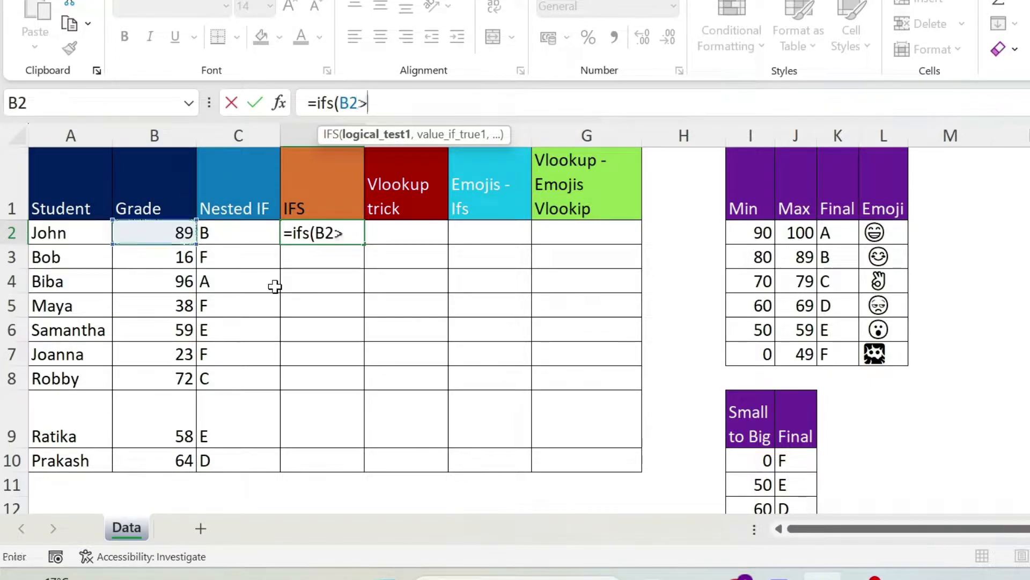
pyautogui.click(745, 229)
pyautogui.press('F4')
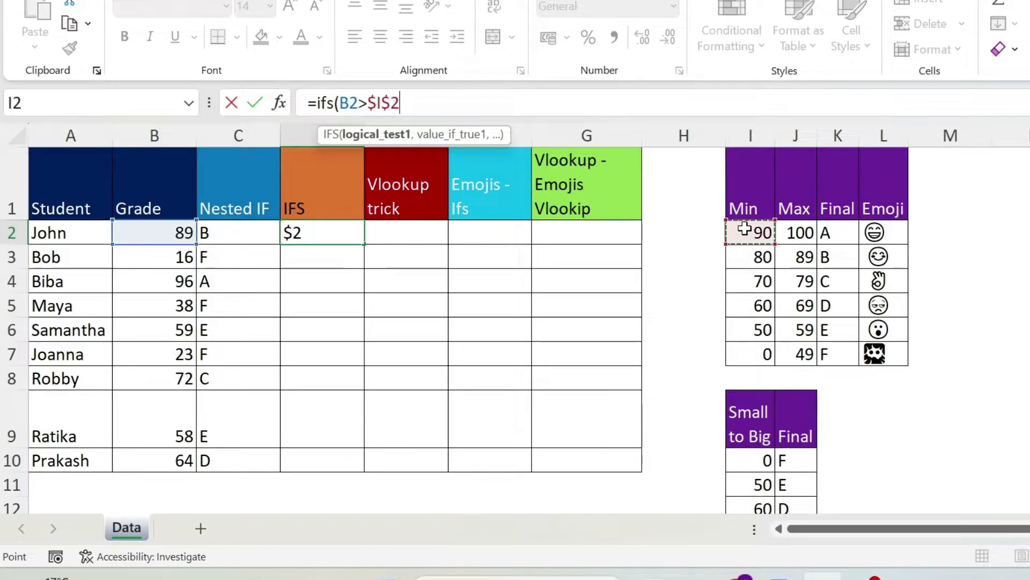
pyautogui.write(',')
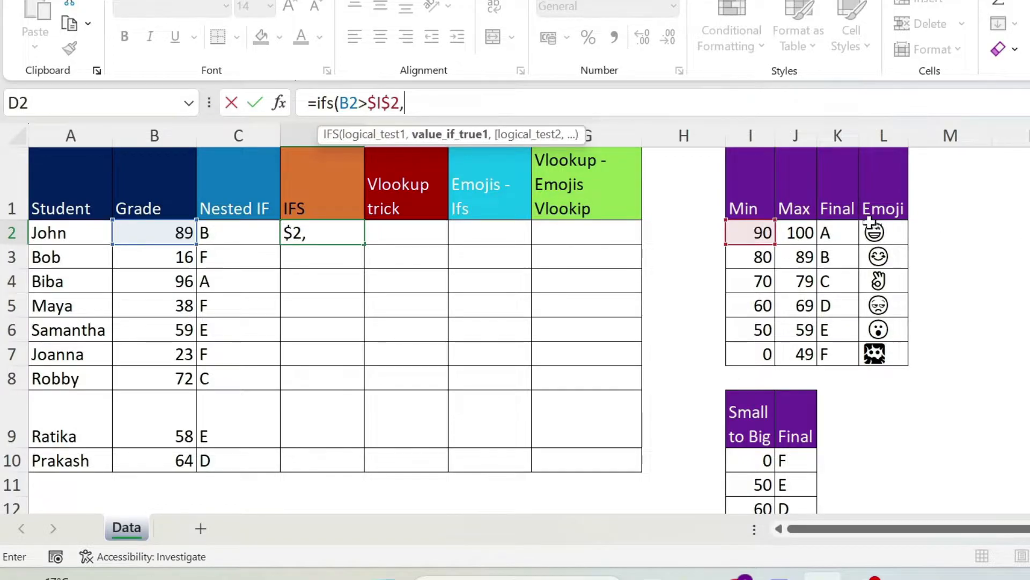
pyautogui.click(847, 228)
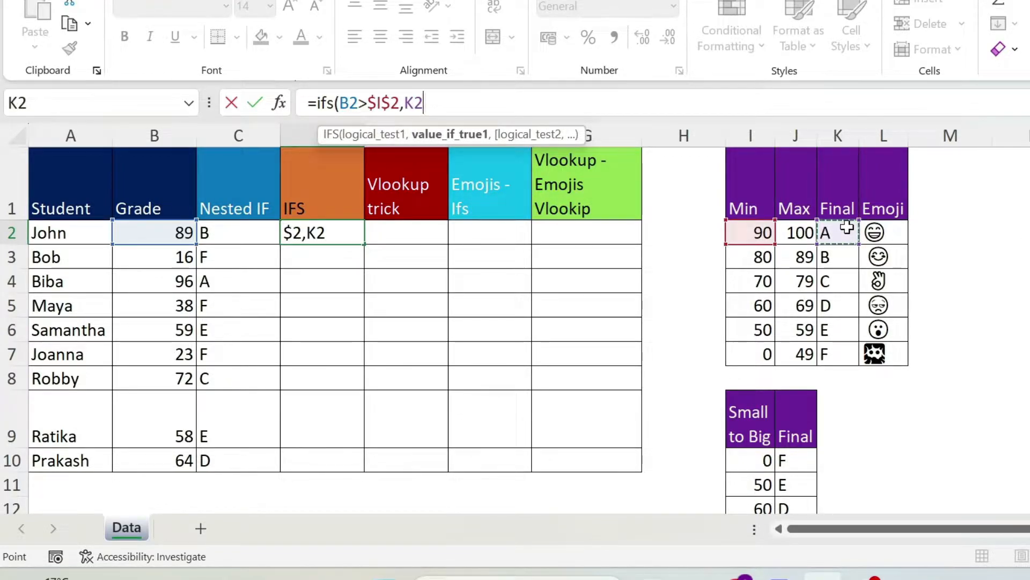
pyautogui.press('F4')
pyautogui.write(',')
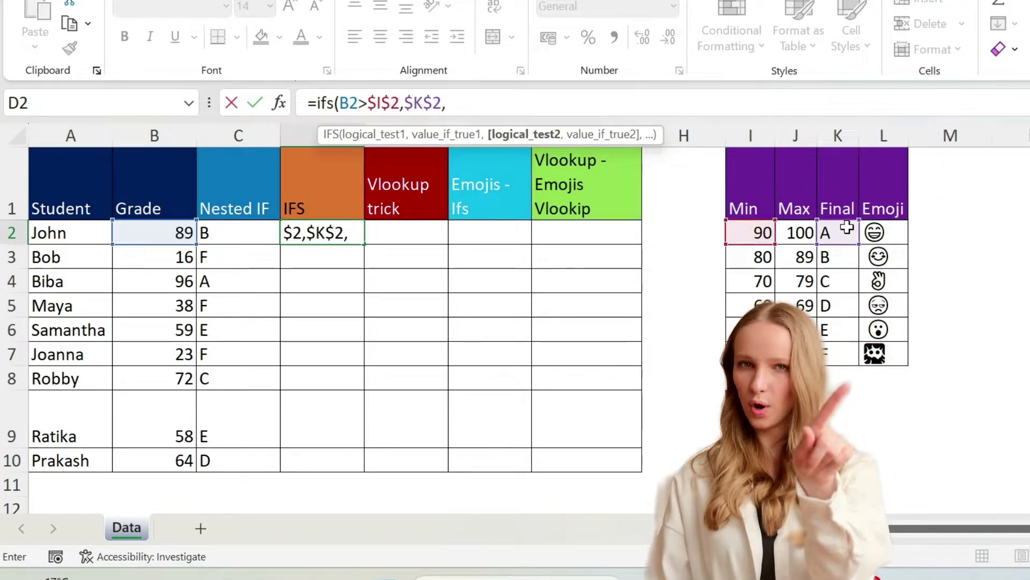
# Add a second condition to the D2 IFS formula, B2>$I$3, returning $K$3
pyautogui.click(161, 235)
pyautogui.write('>')
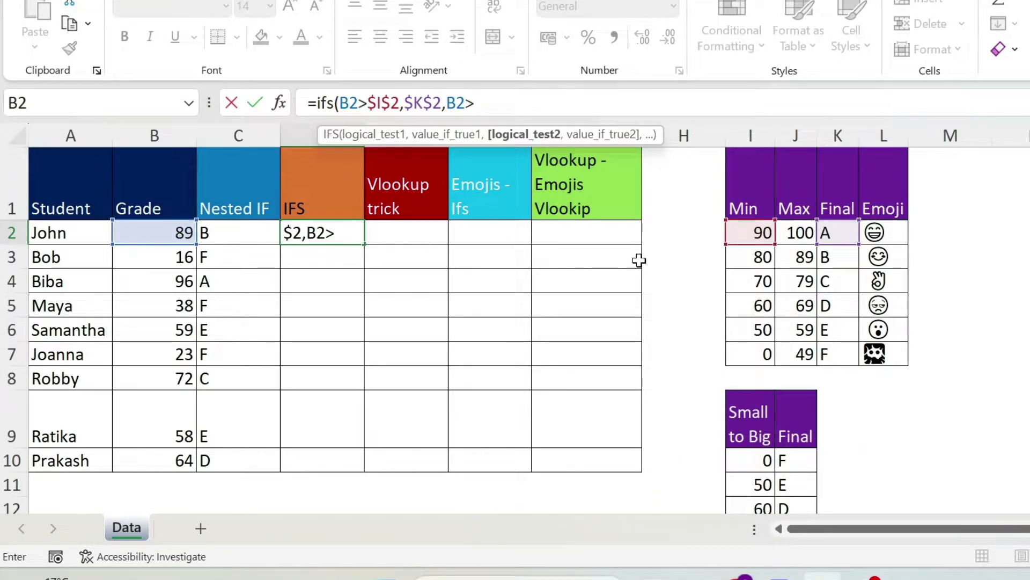
pyautogui.click(751, 258)
pyautogui.press('F4')
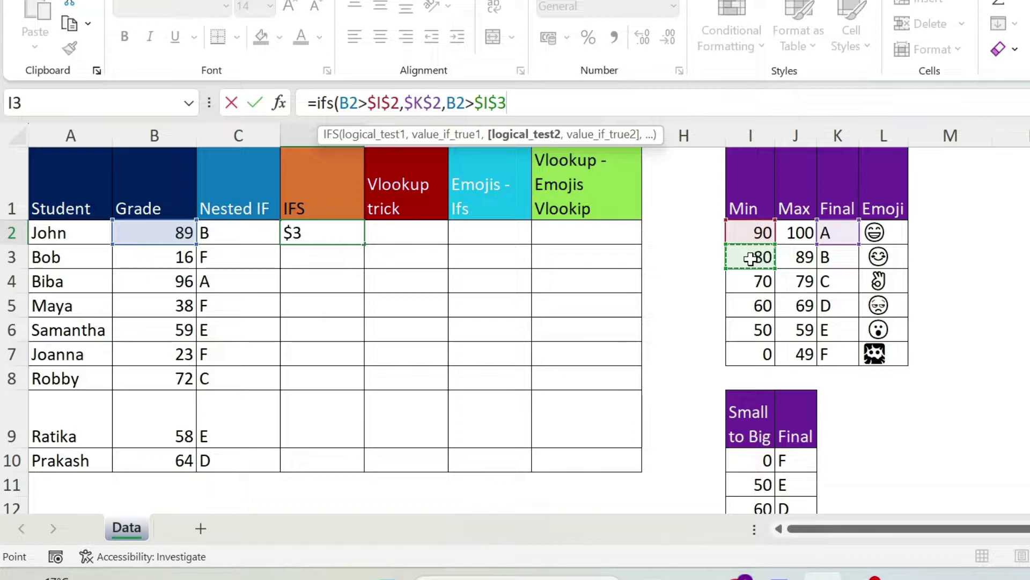
pyautogui.write(',')
pyautogui.click(831, 256)
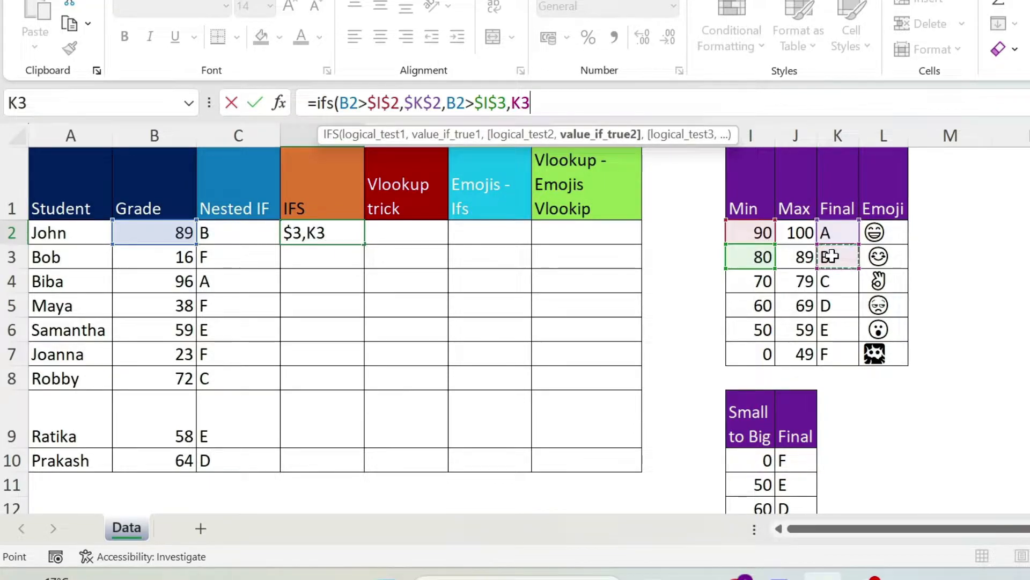
pyautogui.press('F4')
pyautogui.write(',')
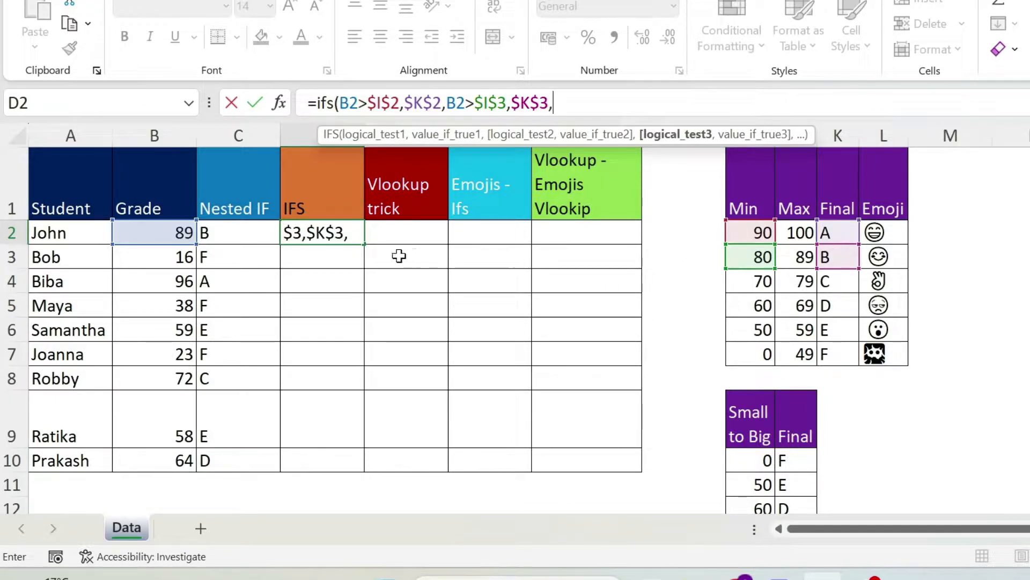
# Add a third condition to the D2 IFS formula, B2>$I$4, returning $K$4
pyautogui.click(166, 228)
pyautogui.write('>')
pyautogui.click(752, 282)
pyautogui.press('F4')
pyautogui.write(',')
pyautogui.click(845, 279)
pyautogui.press('F4')
pyautogui.write(',')
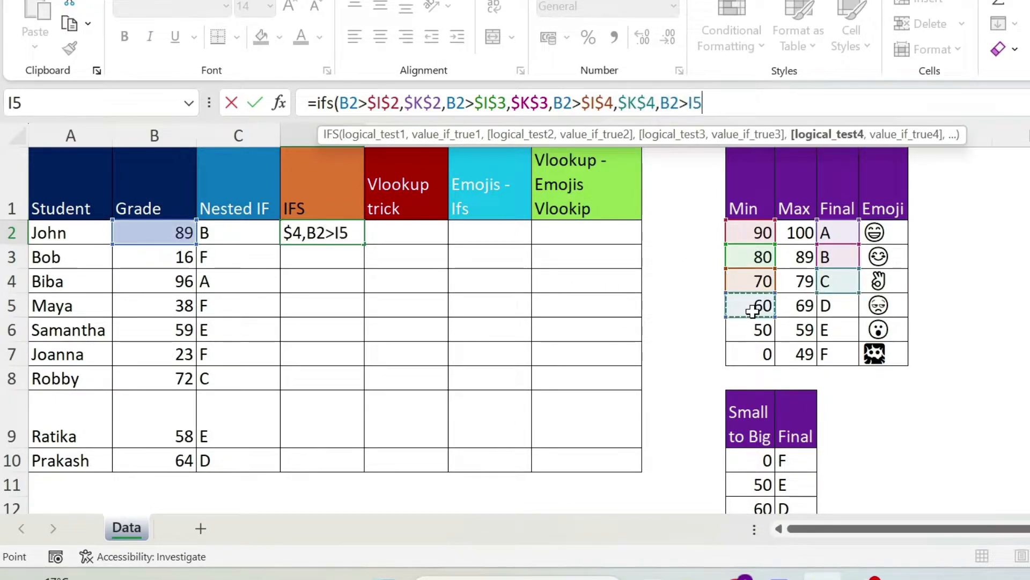
# Add a fourth condition to the D2 IFS formula, B2>$I$5, returning $K$5
pyautogui.press('F4')
pyautogui.write(',')
pyautogui.click(832, 307)
pyautogui.press('F4')
pyautogui.write(',')
# Add a fifth condition to the D2 IFS formula, B2>$I$6, returning $K$6
pyautogui.click(166, 232)
pyautogui.write('>')
pyautogui.click(757, 332)
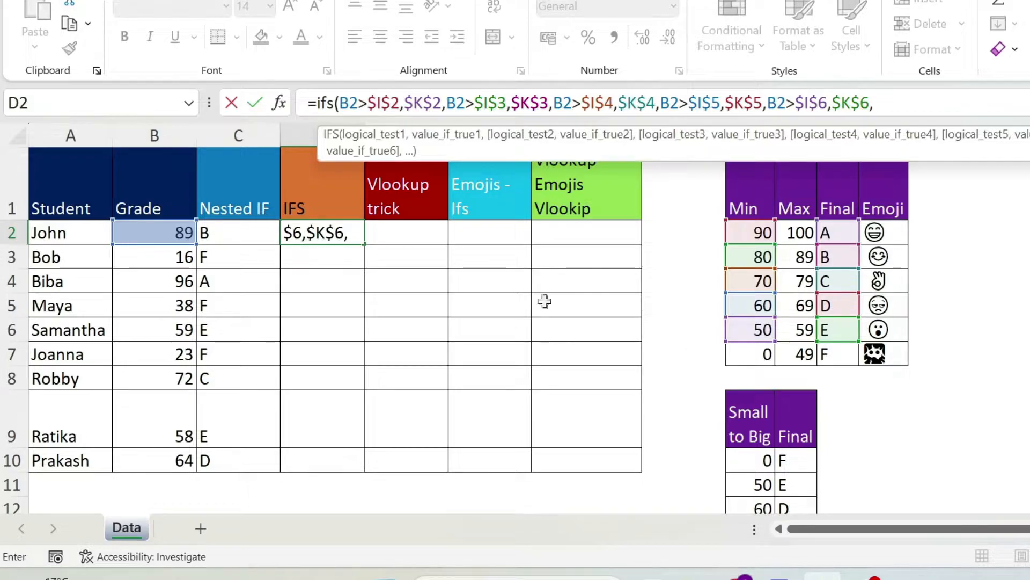
# Add a sixth condition to the D2 IFS formula, B2>$I$7, returning $K$7, and close the function
pyautogui.click(163, 232)
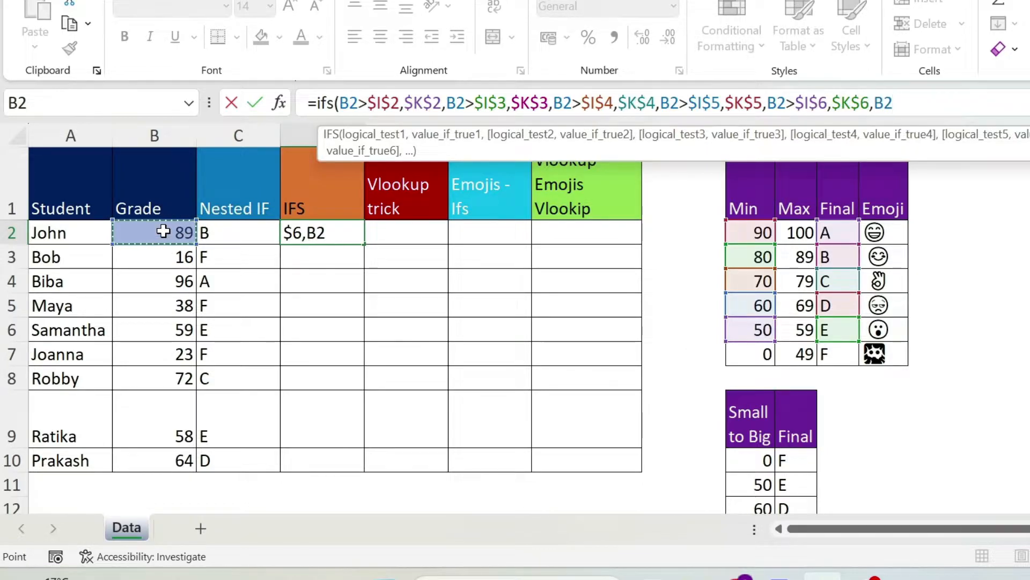
pyautogui.write('>')
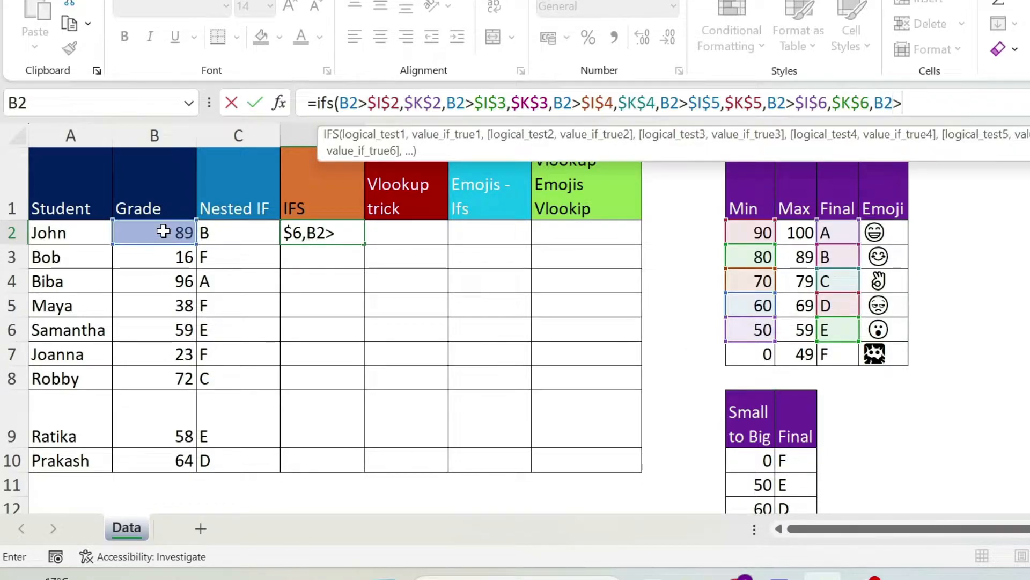
pyautogui.click(744, 357)
pyautogui.press('F4')
pyautogui.write(',')
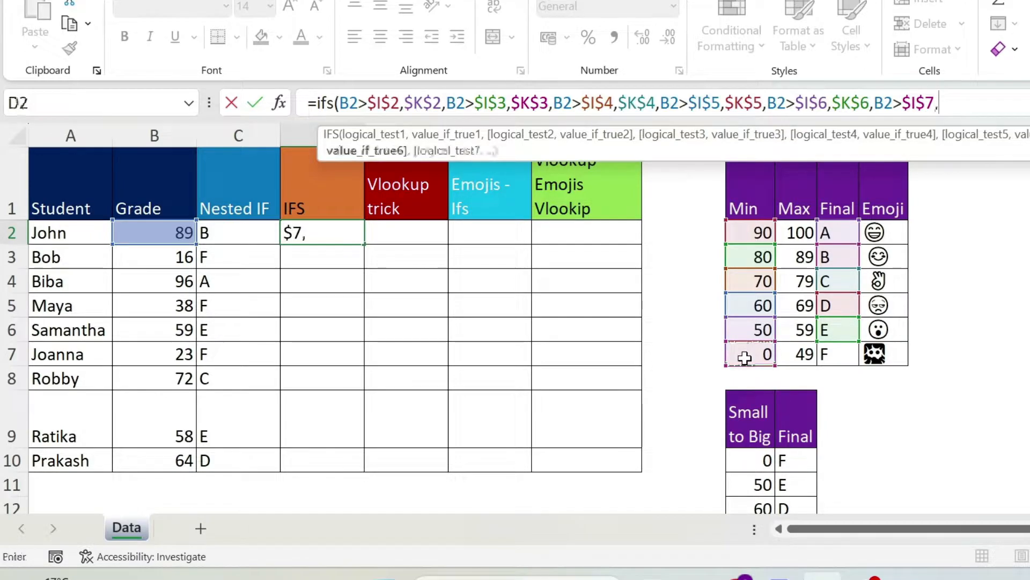
pyautogui.click(830, 355)
pyautogui.press('F4')
pyautogui.write(')')
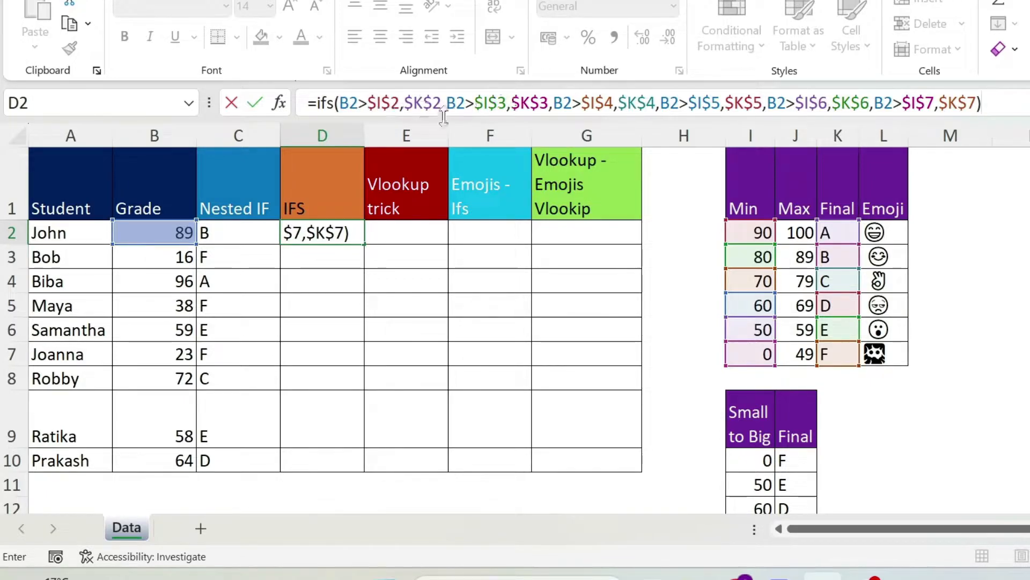
# Enter the IFS formula in D2 and fill it down to D10
pyautogui.press('Return')
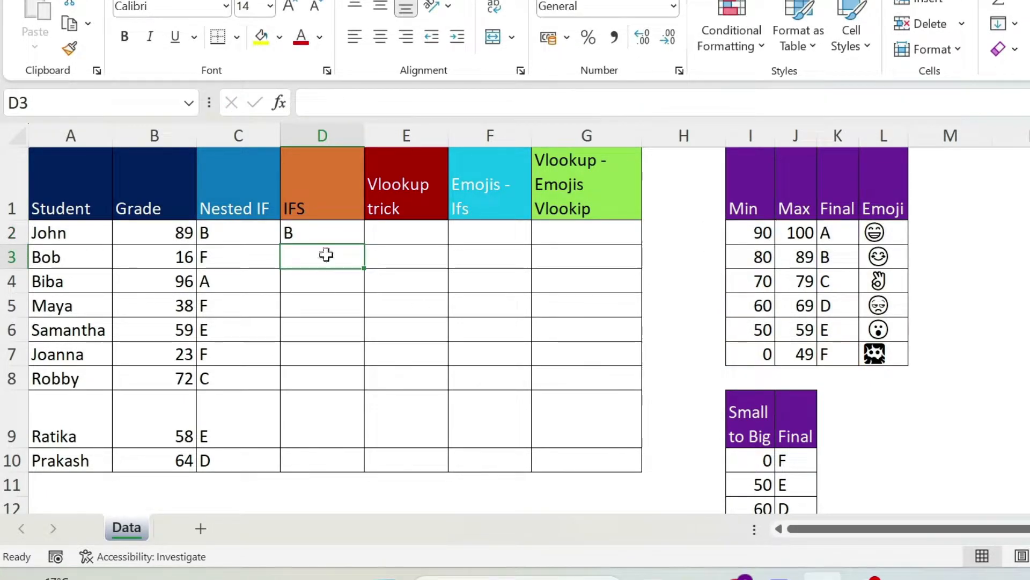
pyautogui.click(324, 237)
pyautogui.doubleClick(366, 245)
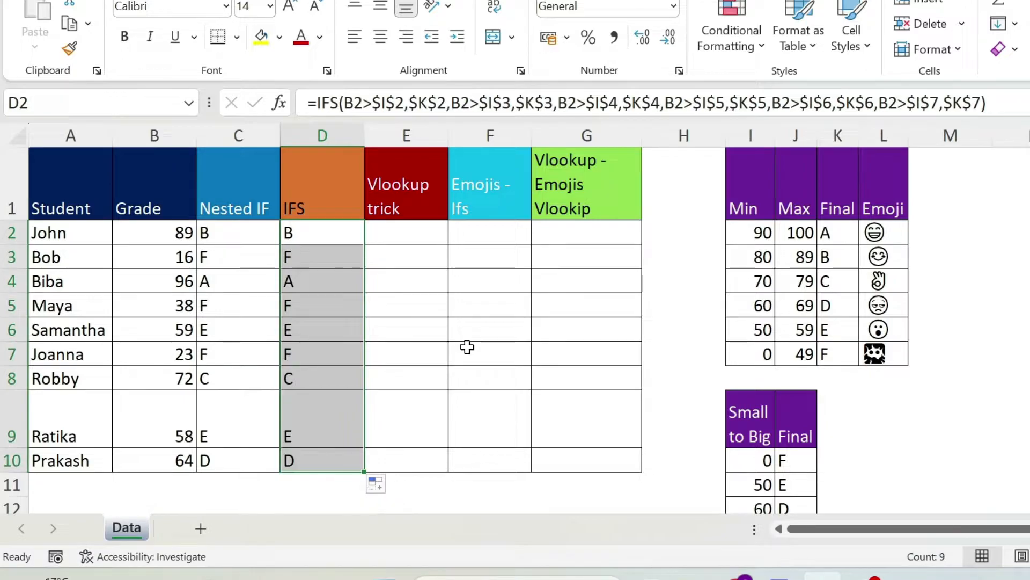
# Replace the last test, B2>$I$7, in the D2 IFS formula with TRUE
pyautogui.moveTo(938, 102); pyautogui.dragTo(880, 103)
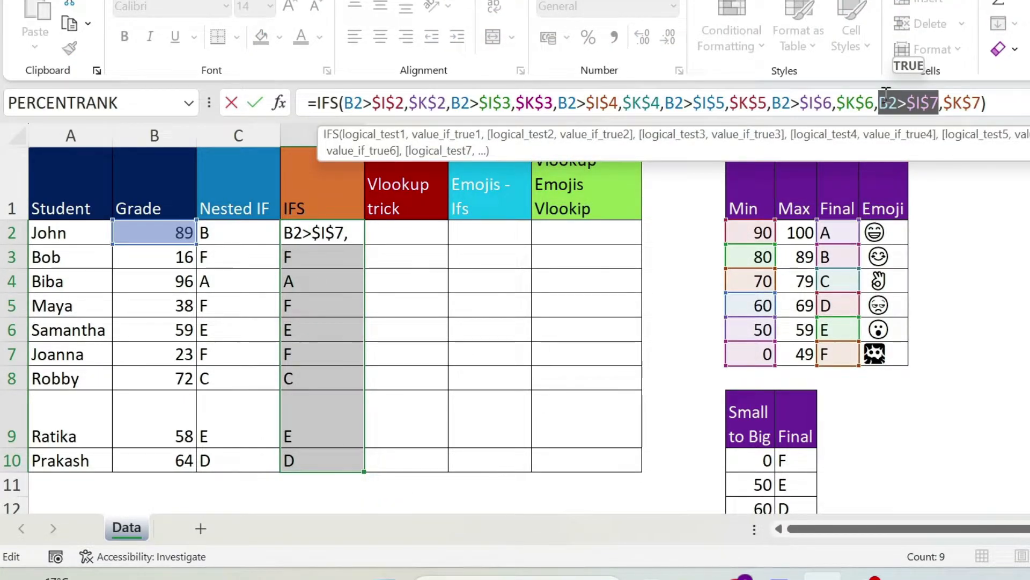
pyautogui.write('TRUE')
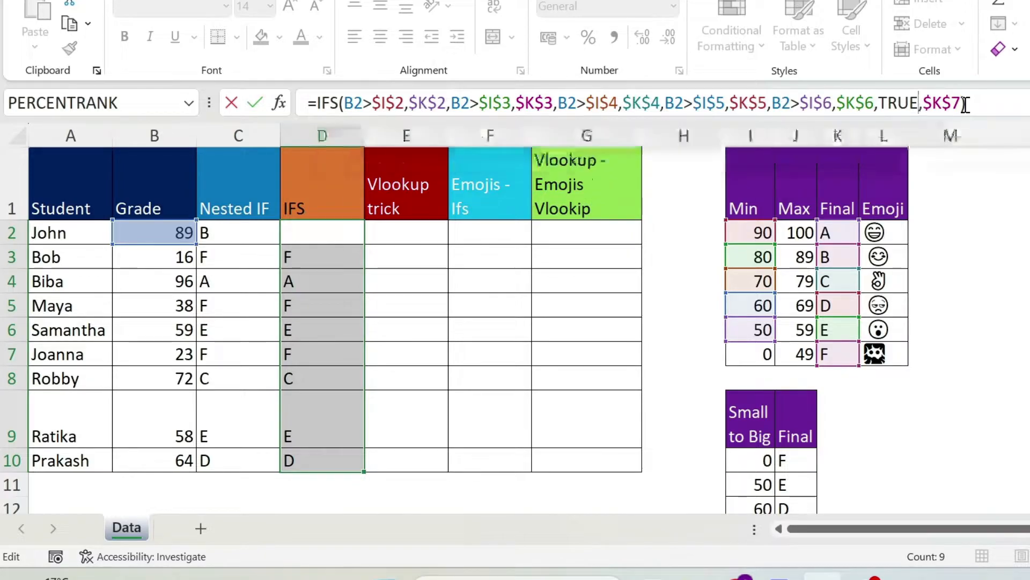
pyautogui.hotkey('ctrl', 'Return')
pyautogui.click(306, 257)
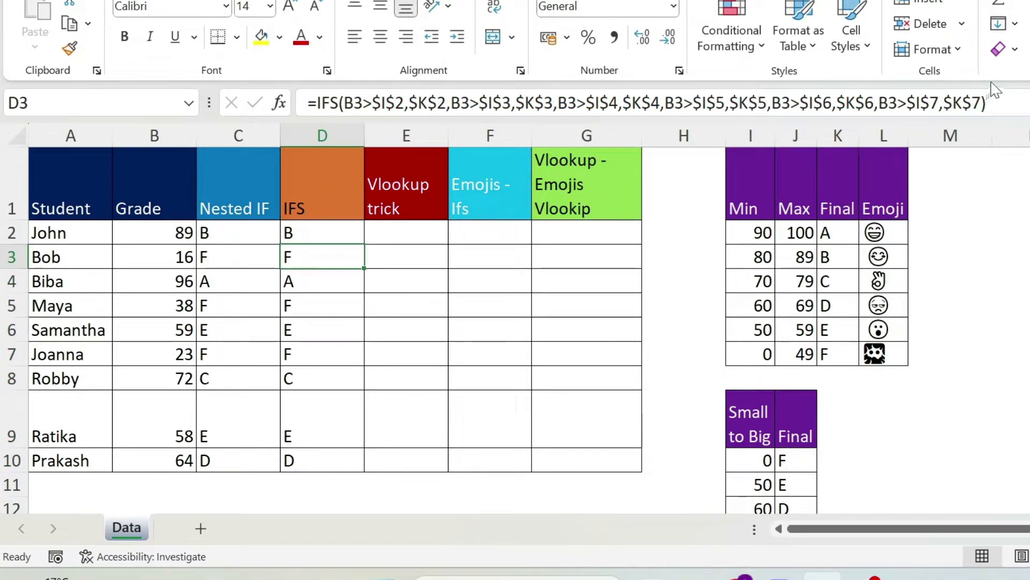
# Try the D3 IFS formula without its last condition, B3>$I$7,$K$7, then undo that deletion
pyautogui.moveTo(875, 103); pyautogui.dragTo(984, 103)
pyautogui.press('BackSpace')
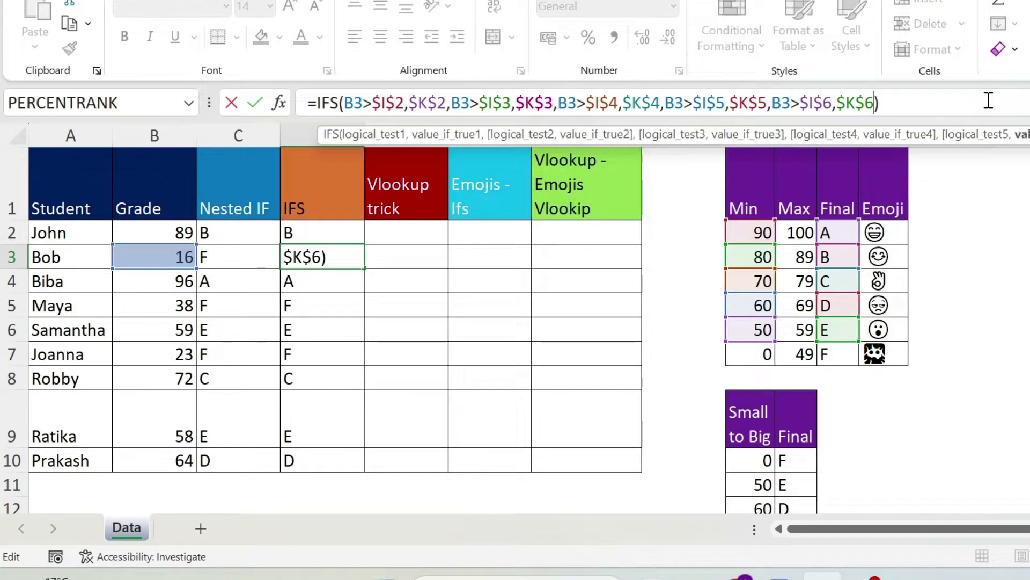
pyautogui.press('Return')
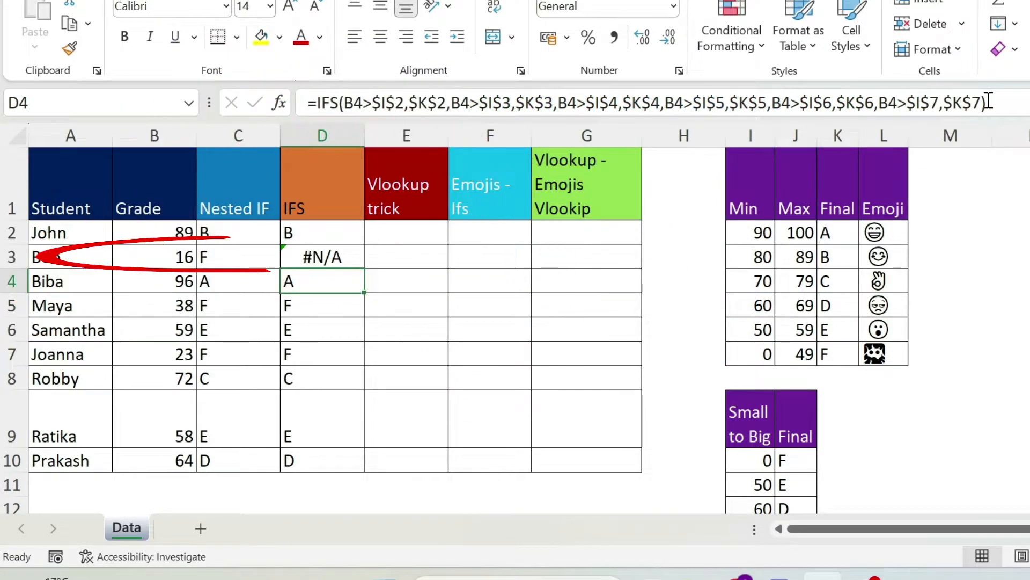
pyautogui.press('Up')
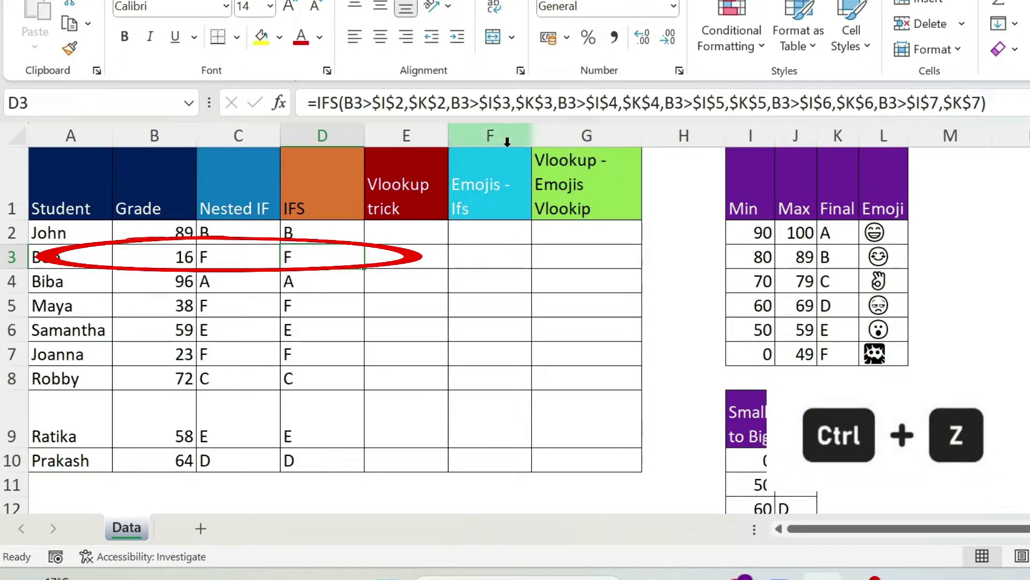
# Start a VLOOKUP formula in E2 with the student's grade in B2 as the lookup value
pyautogui.click(426, 226)
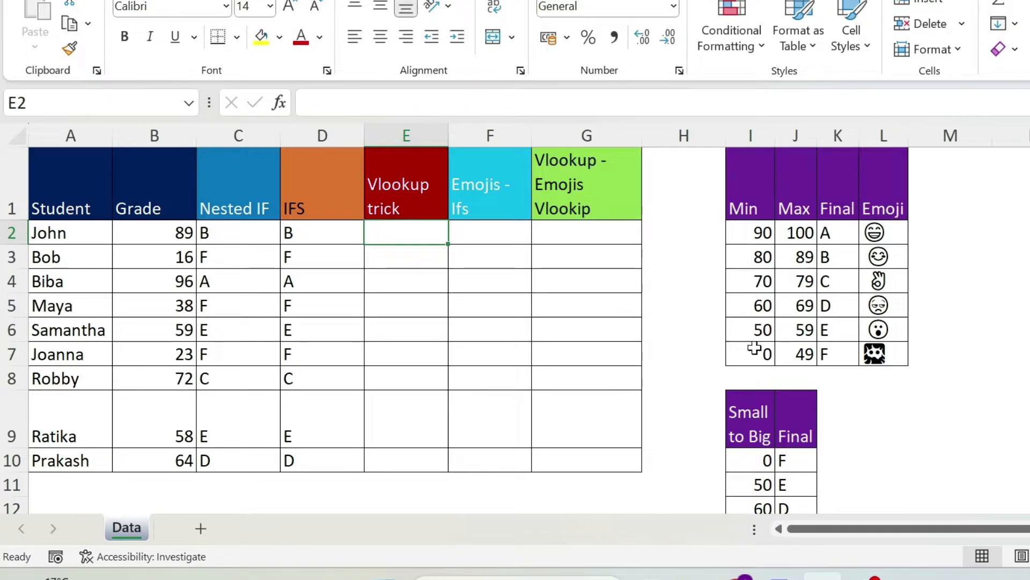
pyautogui.scroll(-1, 751, 291)
pyautogui.scroll(1, 749, 155)
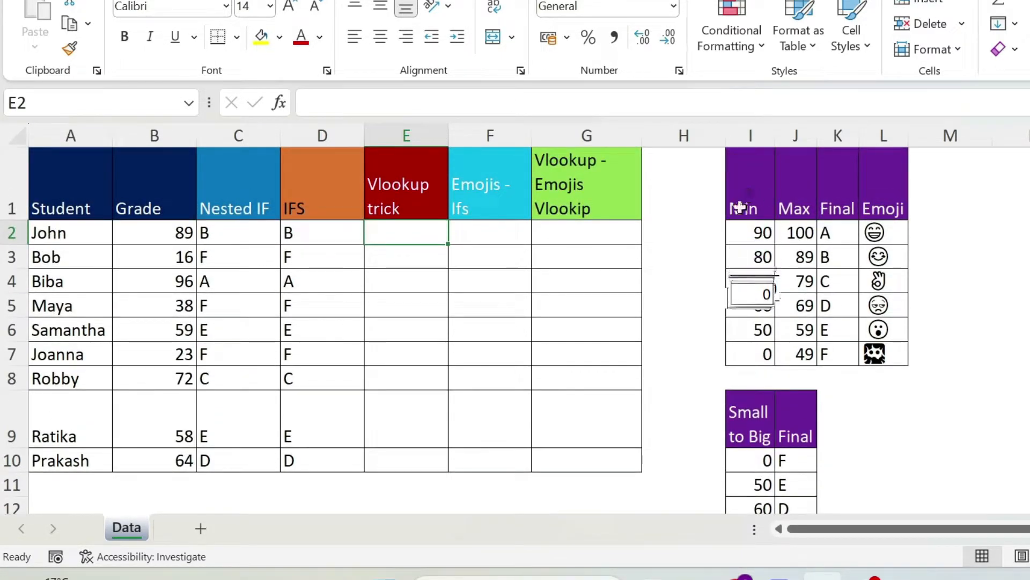
pyautogui.scroll(-4, 743, 203)
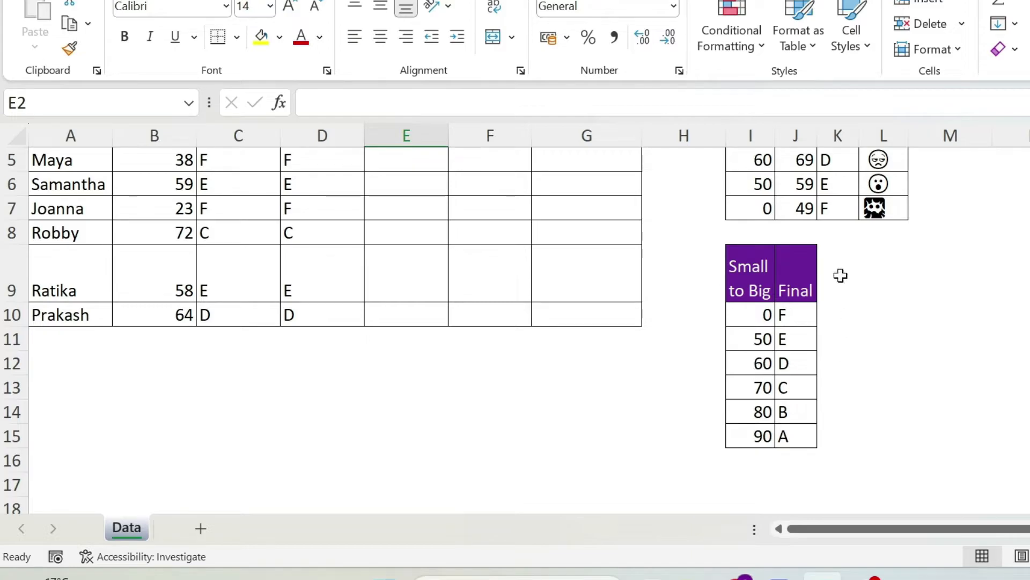
pyautogui.scroll(2, 684, 381)
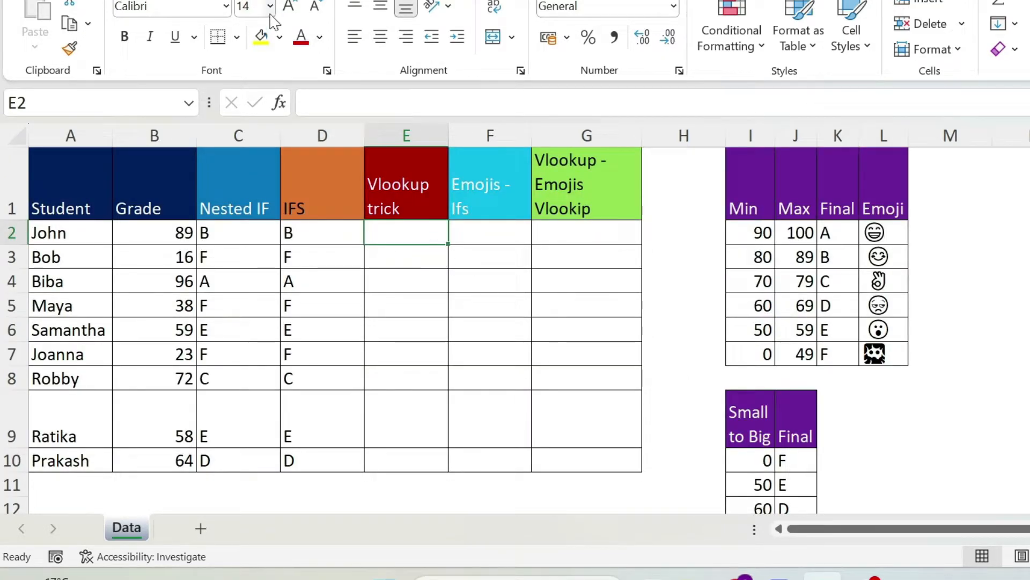
pyautogui.click(313, 101)
pyautogui.write('=vlookup(')
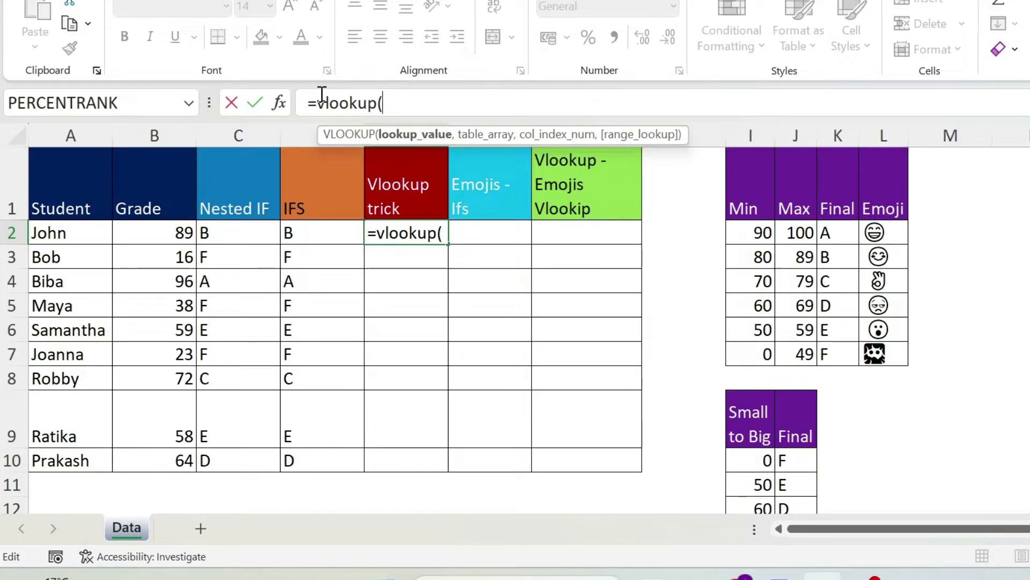
pyautogui.click(151, 231)
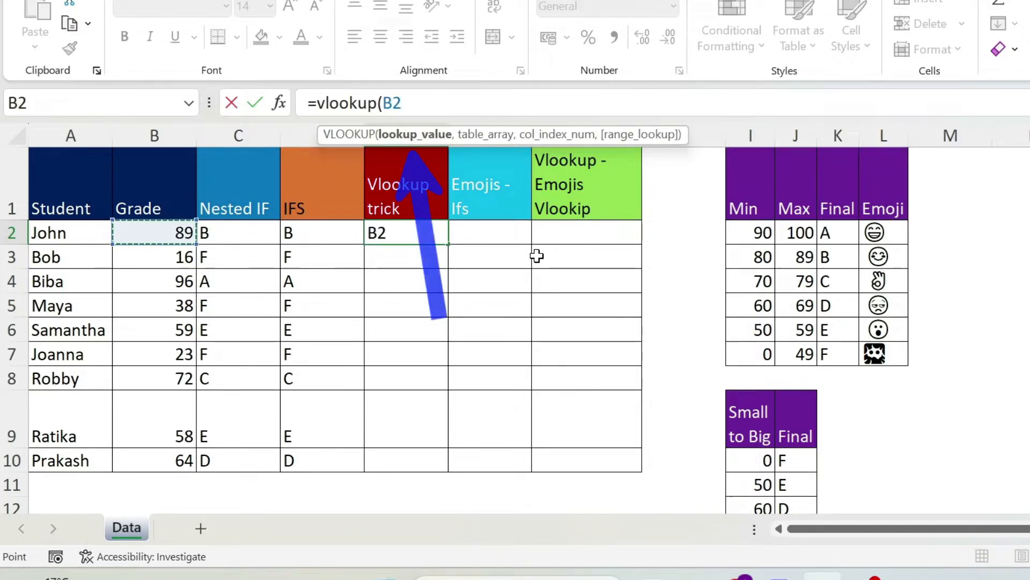
pyautogui.write(',')
# Use the Small to Big table as the VLOOKUP's table array, fixed as the absolute range $I$9:$J$15
pyautogui.scroll(-1, 734, 415)
pyautogui.moveTo(747, 349); pyautogui.dragTo(791, 513)
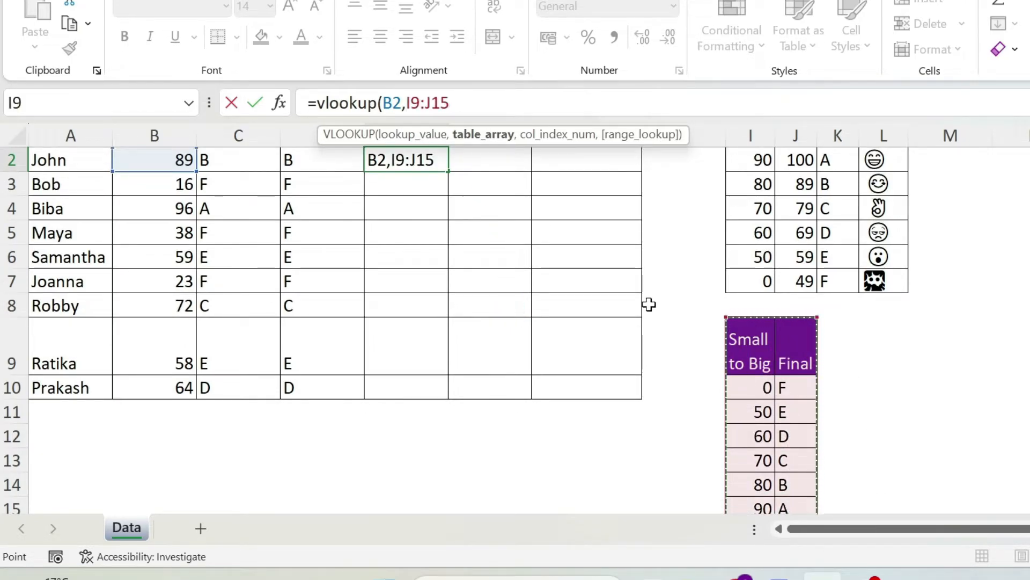
pyautogui.press('F4')
pyautogui.write(',')
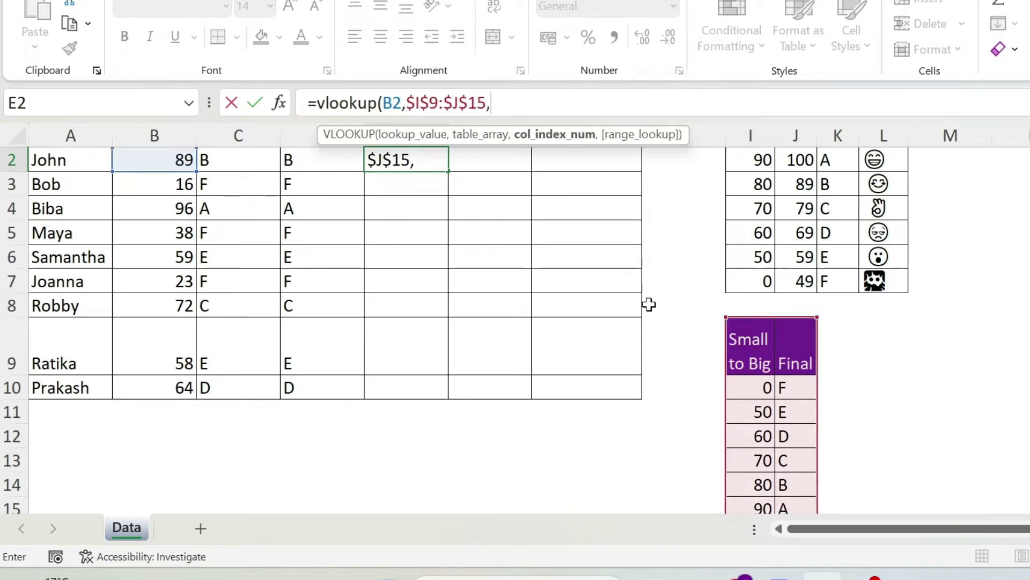
# Complete the E2 VLOOKUP with column index 2 and FALSE for an exact match, and enter the formula
pyautogui.write('2,')
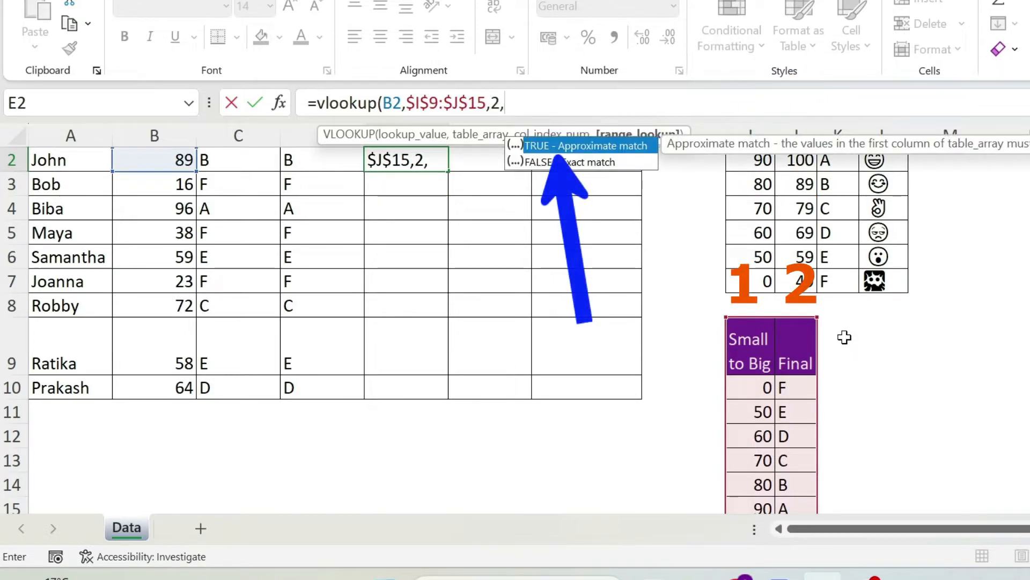
pyautogui.scroll(1, 456, 322)
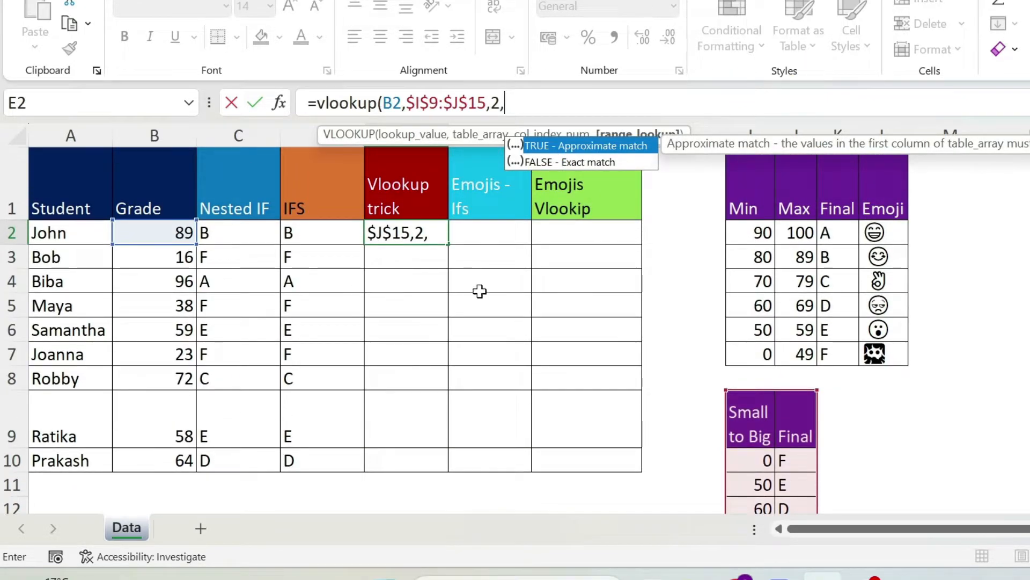
pyautogui.doubleClick(569, 162)
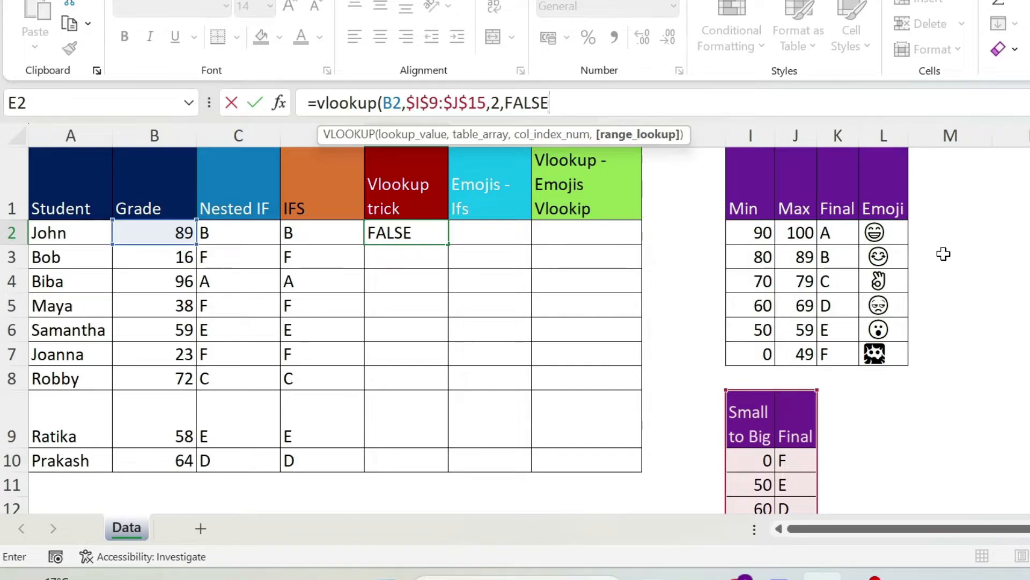
pyautogui.press('Return')
pyautogui.press('Up')
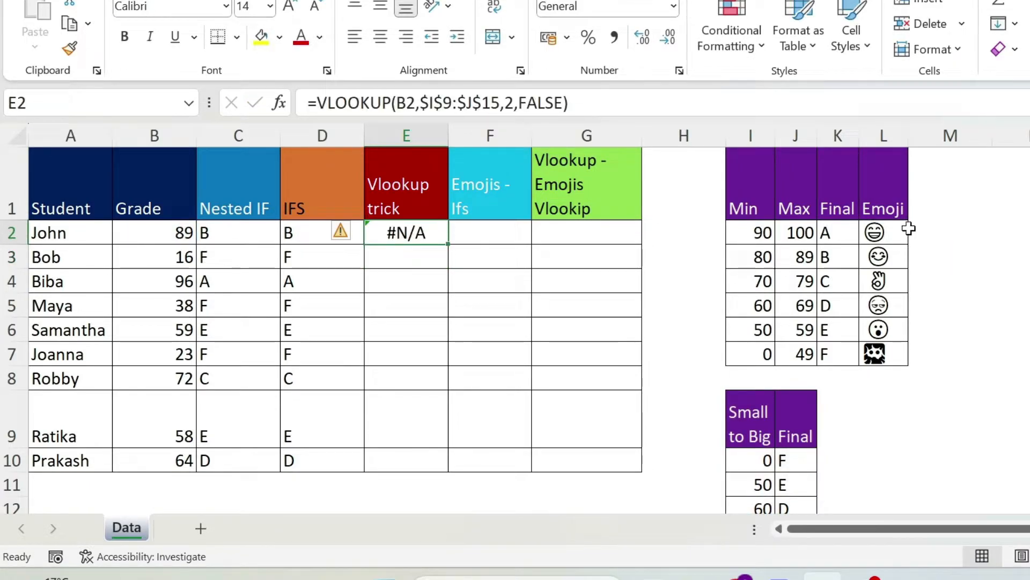
# Replace the range lookup argument FALSE in the E2 VLOOKUP formula with TRUE
pyautogui.scroll(-1, 749, 425)
pyautogui.scroll(1, 749, 425)
pyautogui.click(548, 101)
pyautogui.doubleClick(548, 95)
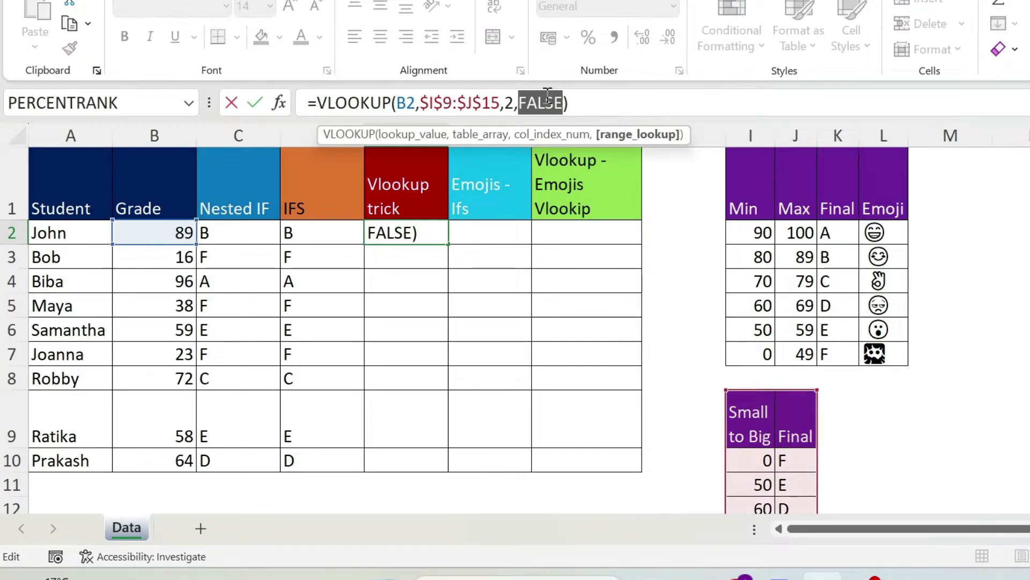
pyautogui.write('True')
pyautogui.press('Return')
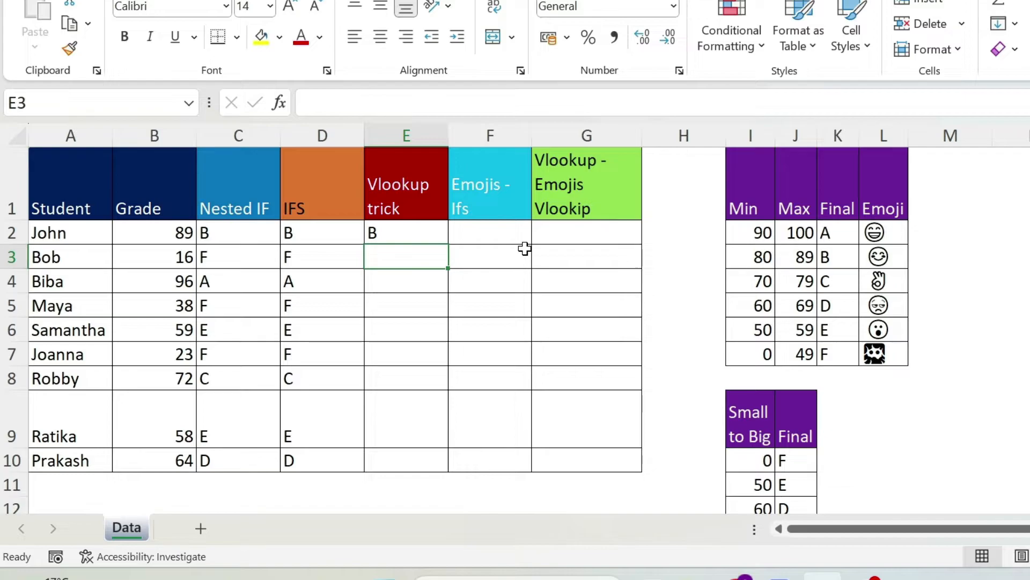
# Fill the VLOOKUP formula from E2 down to E10
pyautogui.click(391, 234)
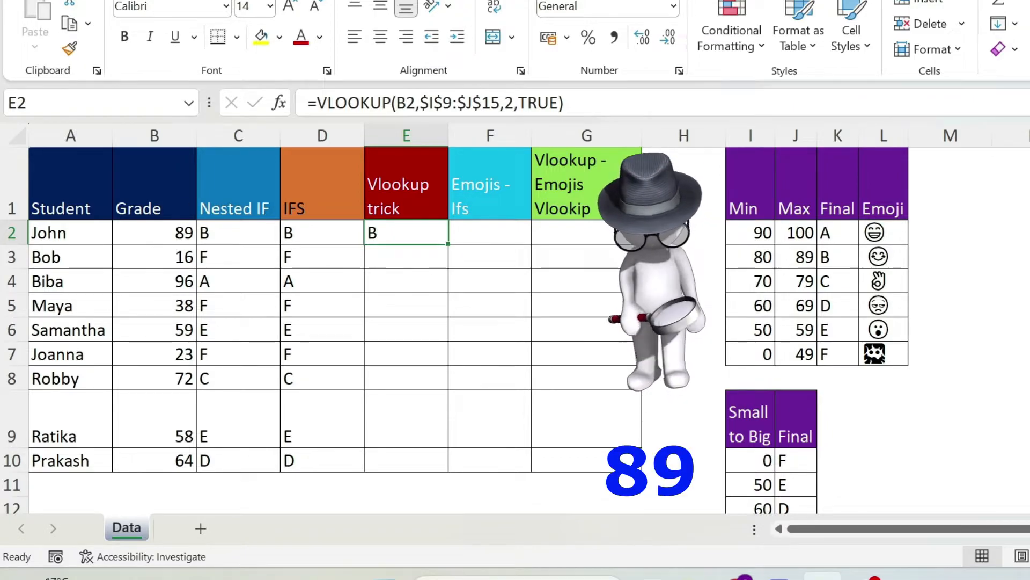
pyautogui.scroll(-2, 207, 230)
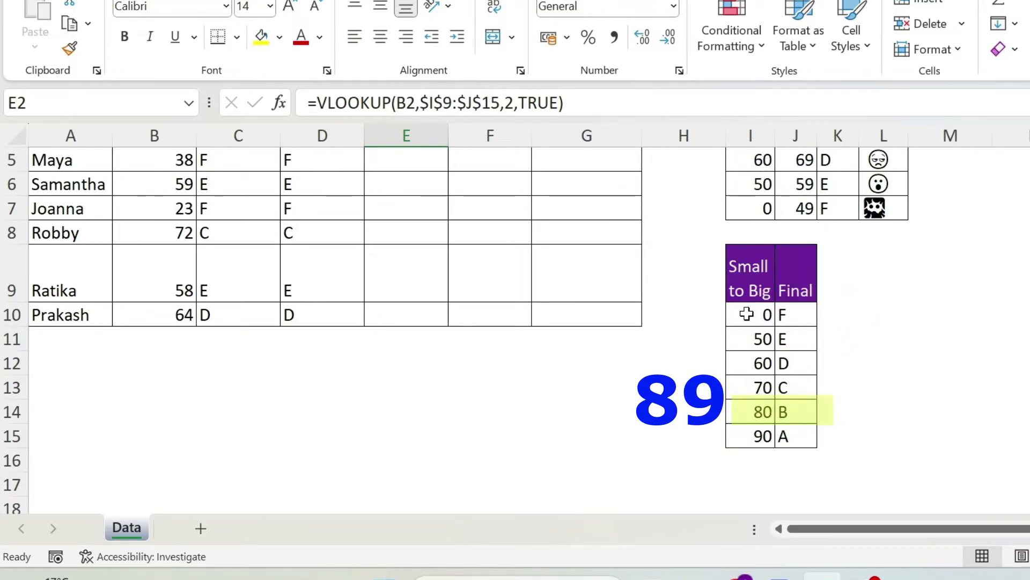
pyautogui.scroll(2, 665, 392)
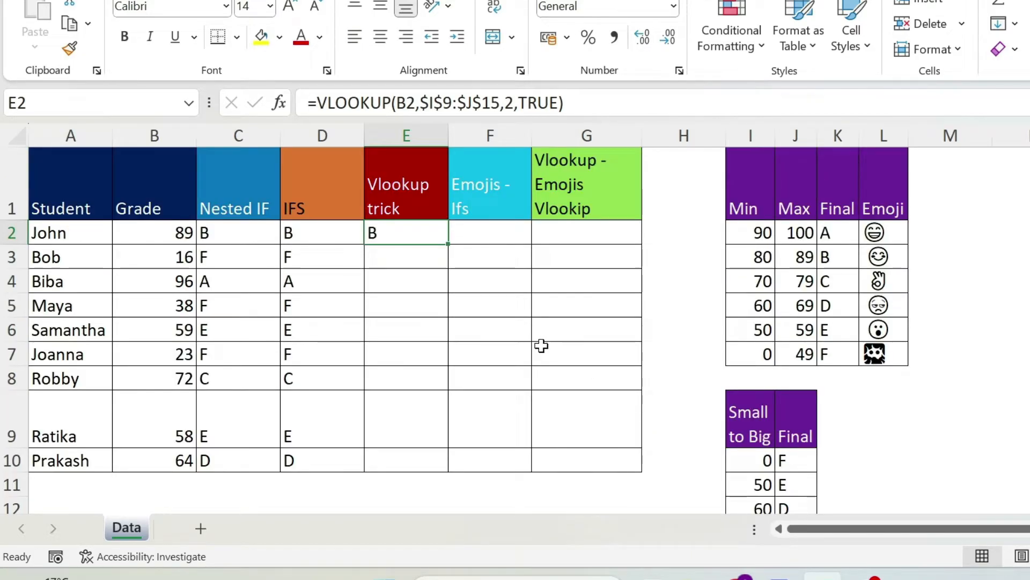
pyautogui.doubleClick(446, 245)
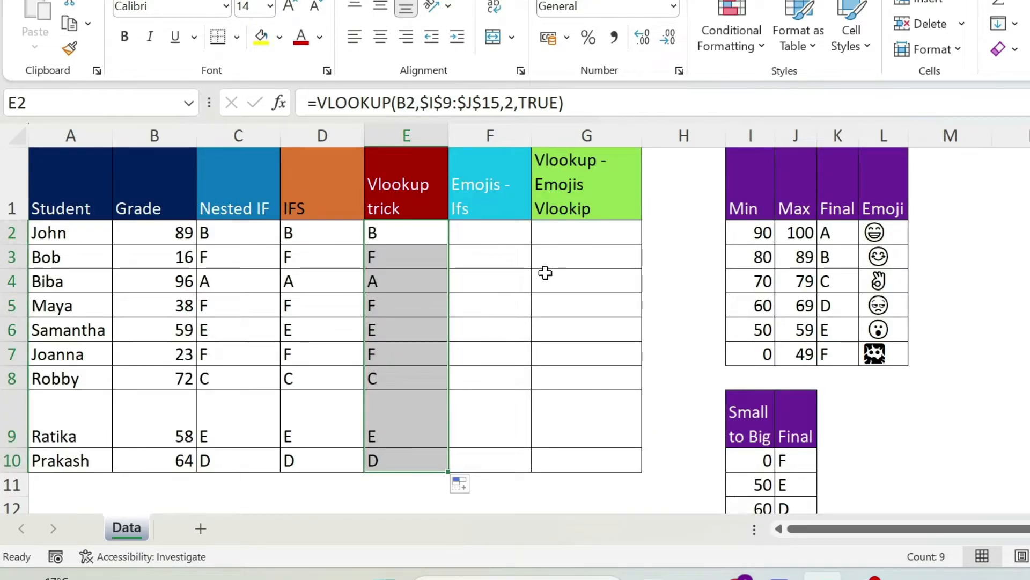
# Start an IFS formula in F2 with B2>I2 as its first logical test
pyautogui.click(486, 231)
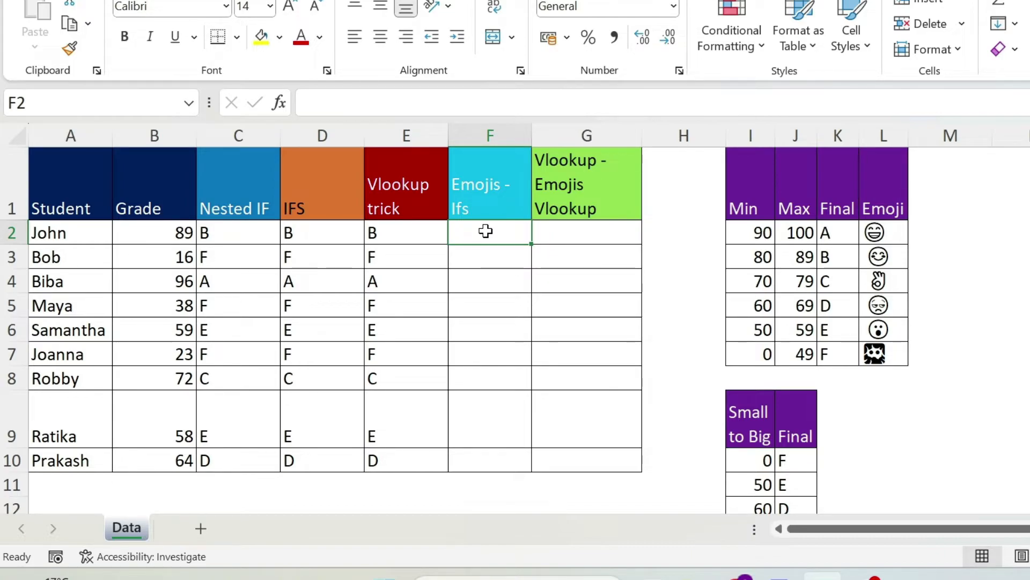
pyautogui.write('=ifs(')
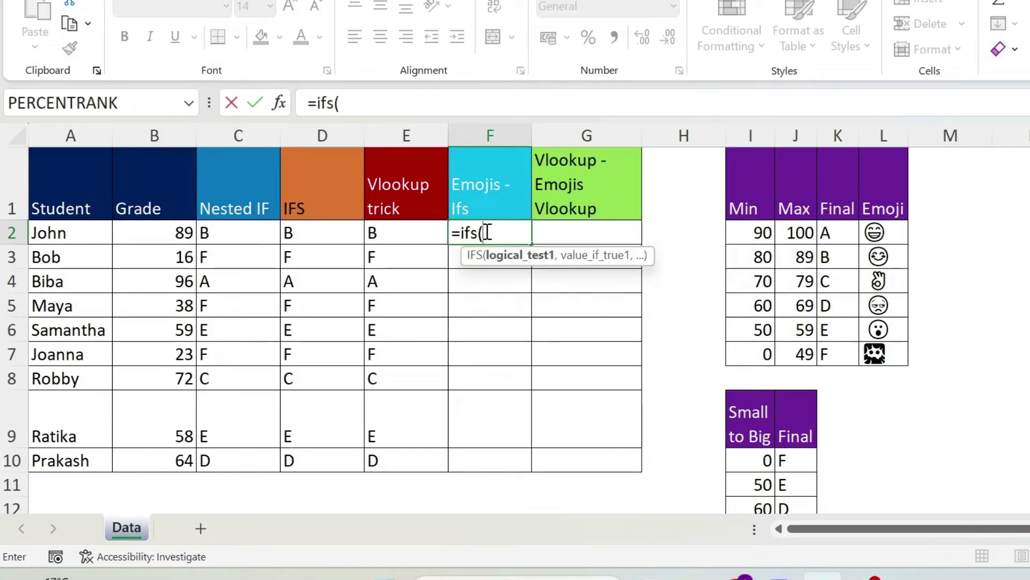
pyautogui.click(143, 226)
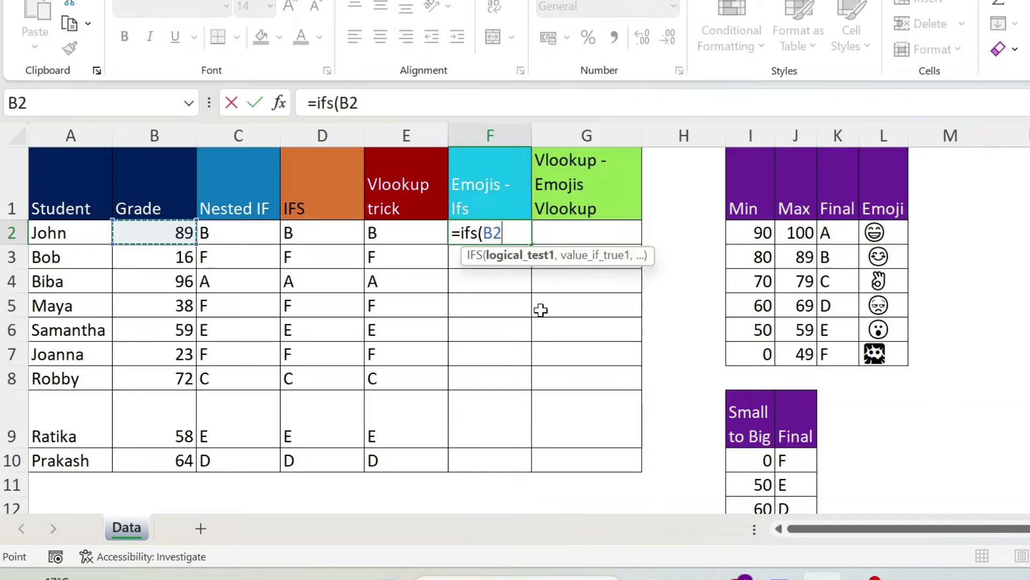
pyautogui.write('>')
pyautogui.click(747, 233)
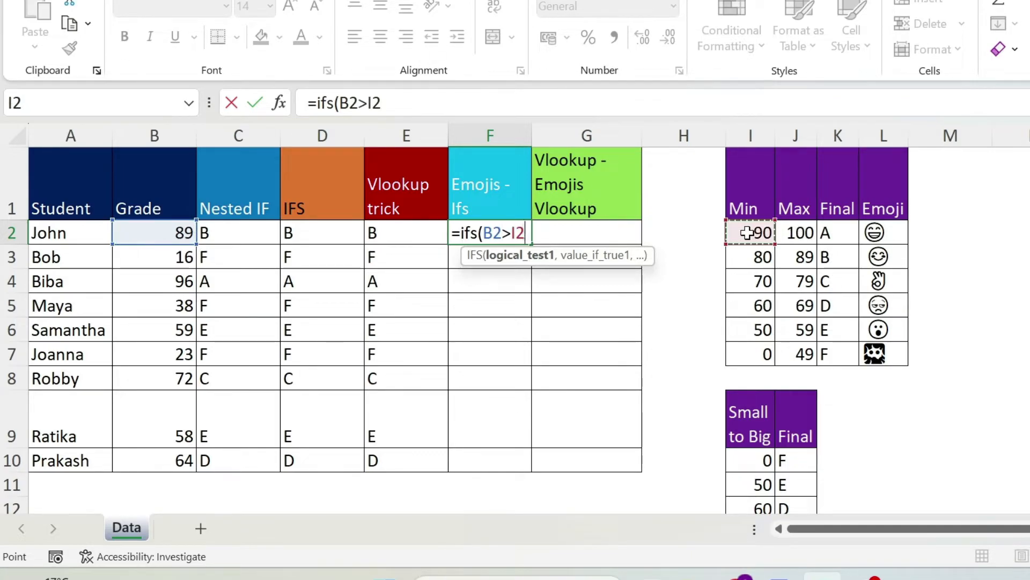
pyautogui.write(',')
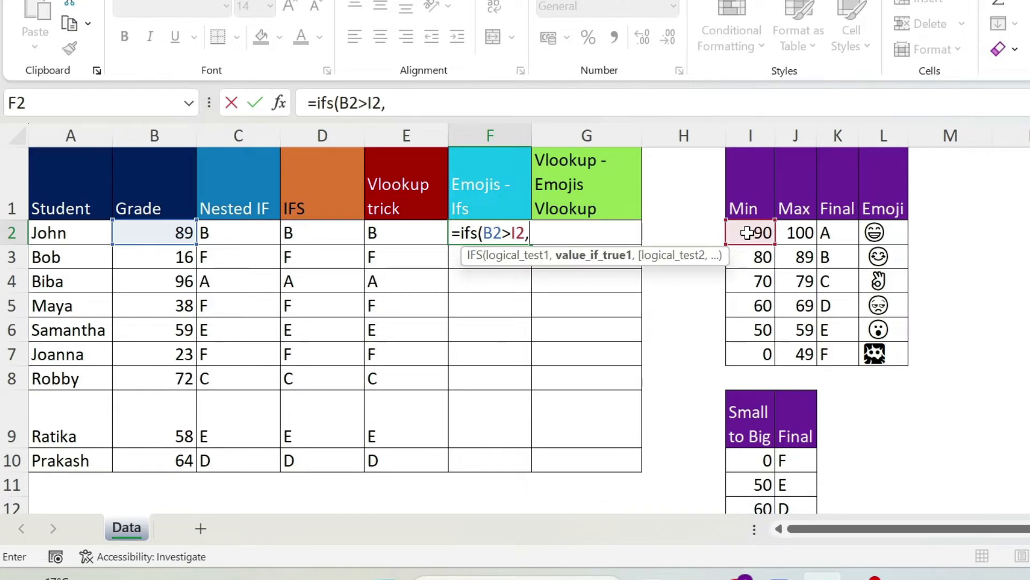